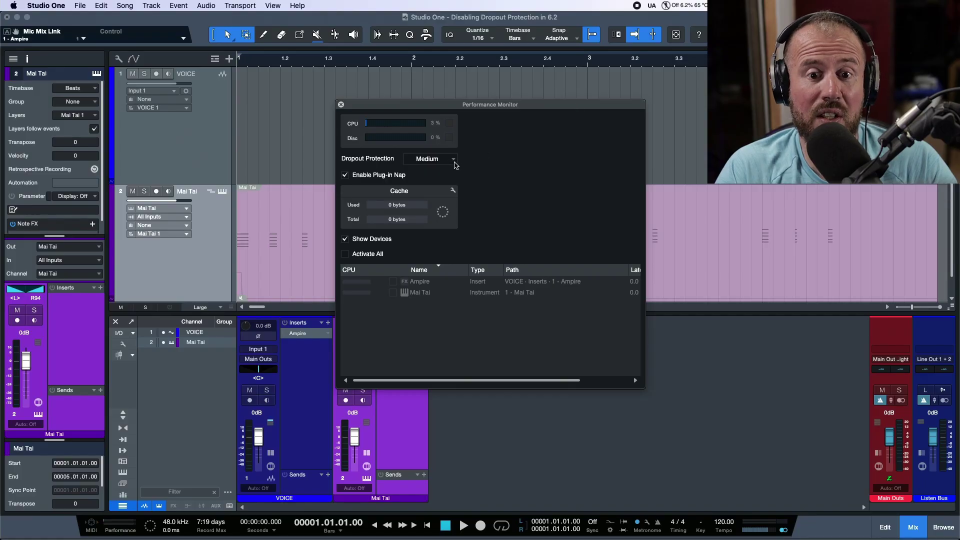
- Review the available Dropout Protection levels and the audio processing preferences
left_click(455, 161)
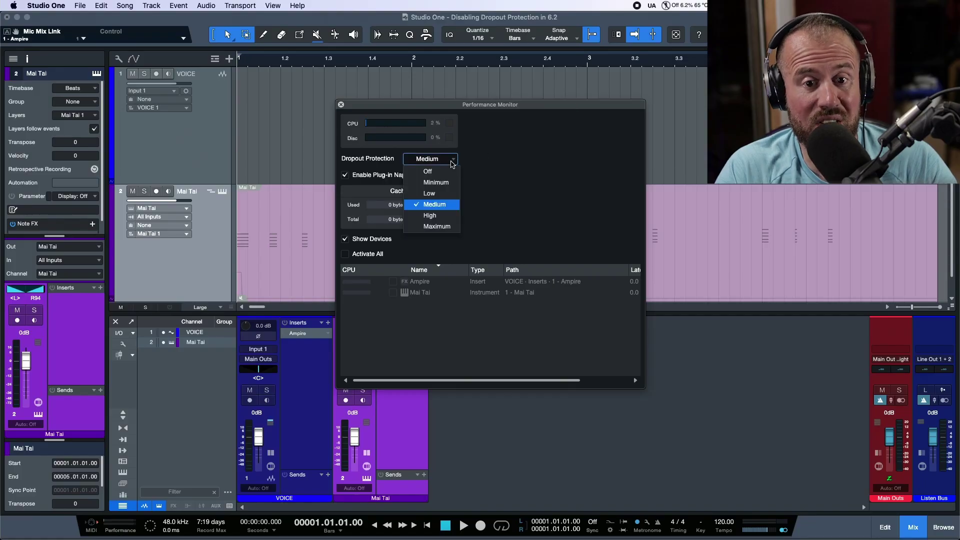
left_click(540, 103)
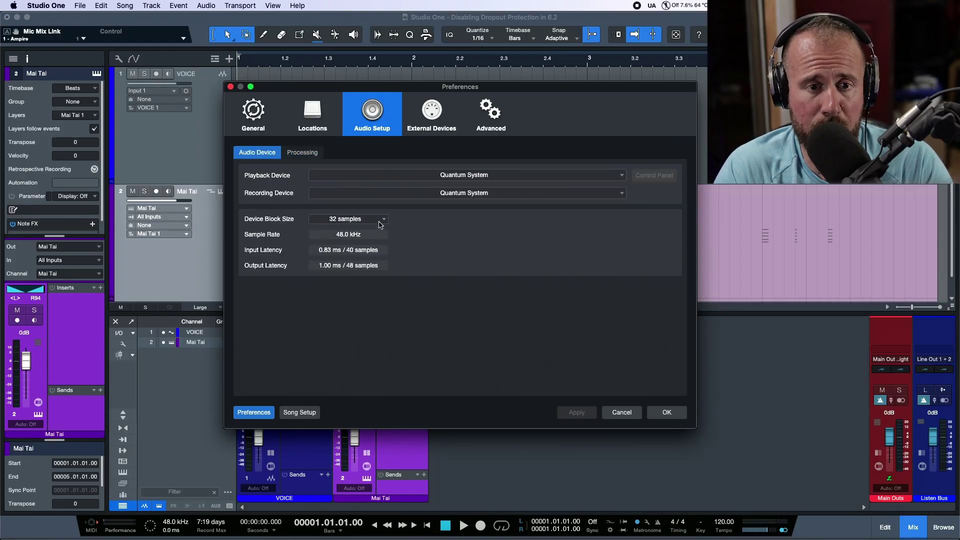
left_click(302, 152)
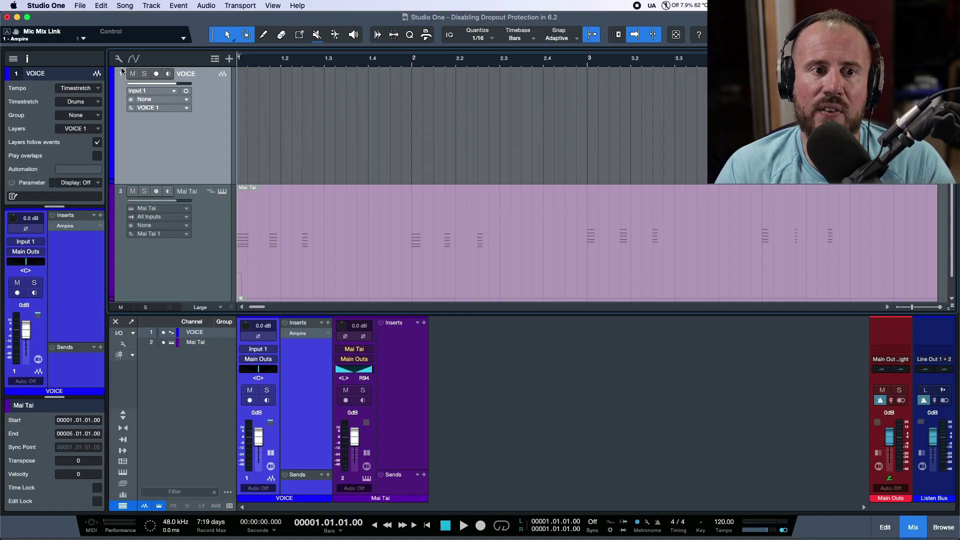
- Check the arrangement's audio options for the tape-style monitoring setting
left_click(119, 60)
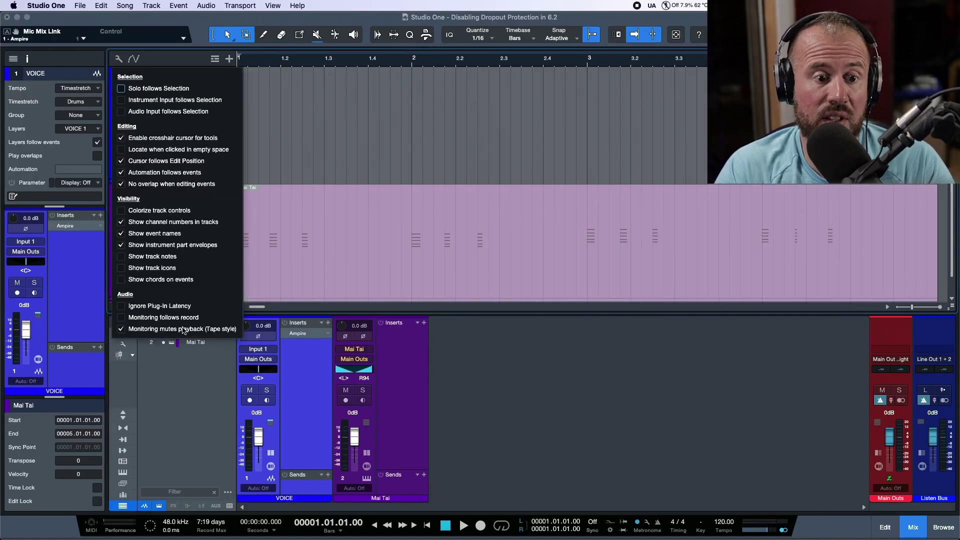
left_click(544, 399)
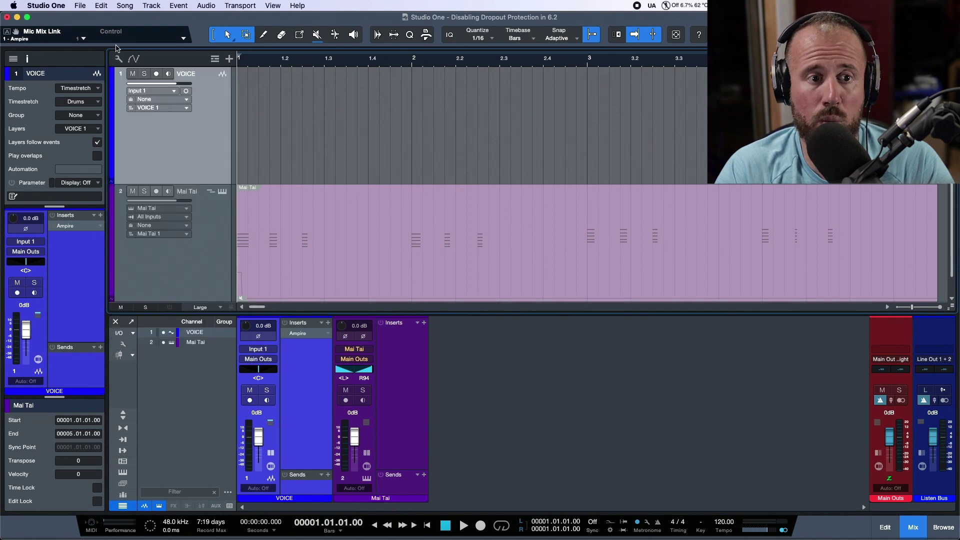
- Arm the VOICE track, record a take from bar 1 of the song, and zoom out the arrangement
left_click(157, 74)
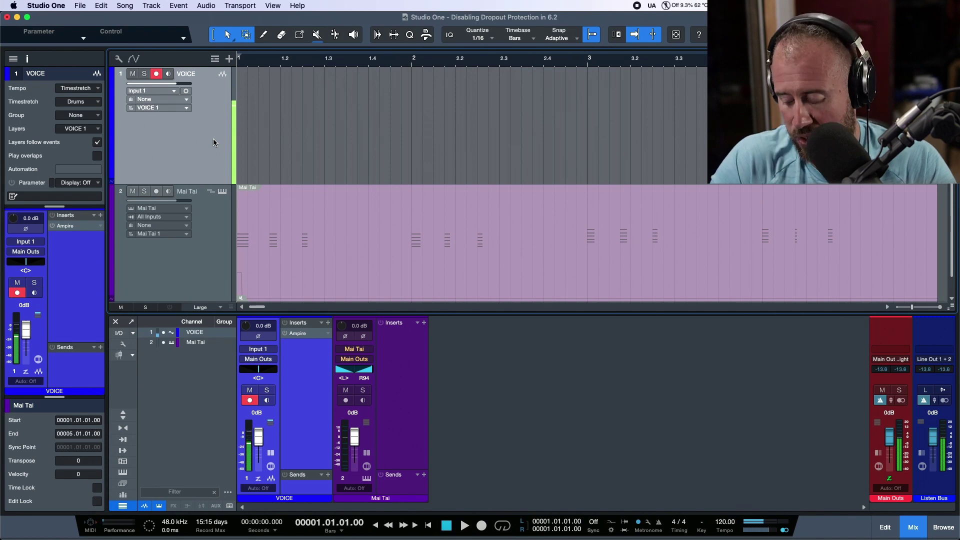
key("space")
key("KP_Multiply")
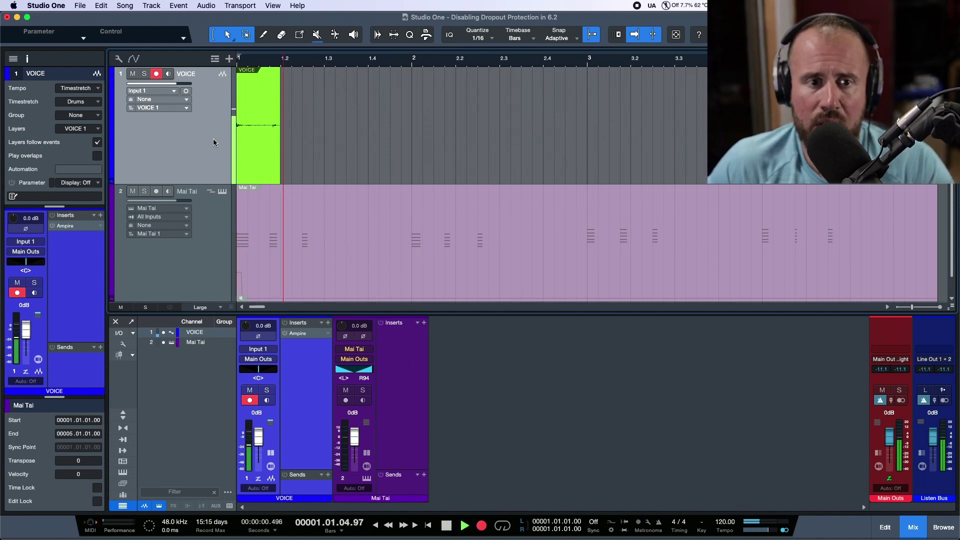
key("w")
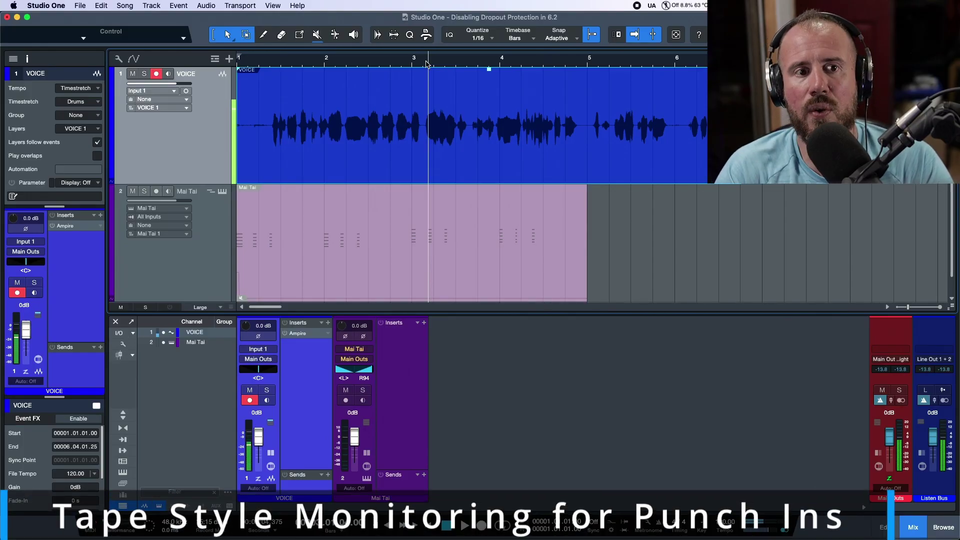
- Check the tape-style monitoring option, punch in on the VOICE track from about bar 4 to bar 6, and remove the punched-in take
left_click(118, 59)
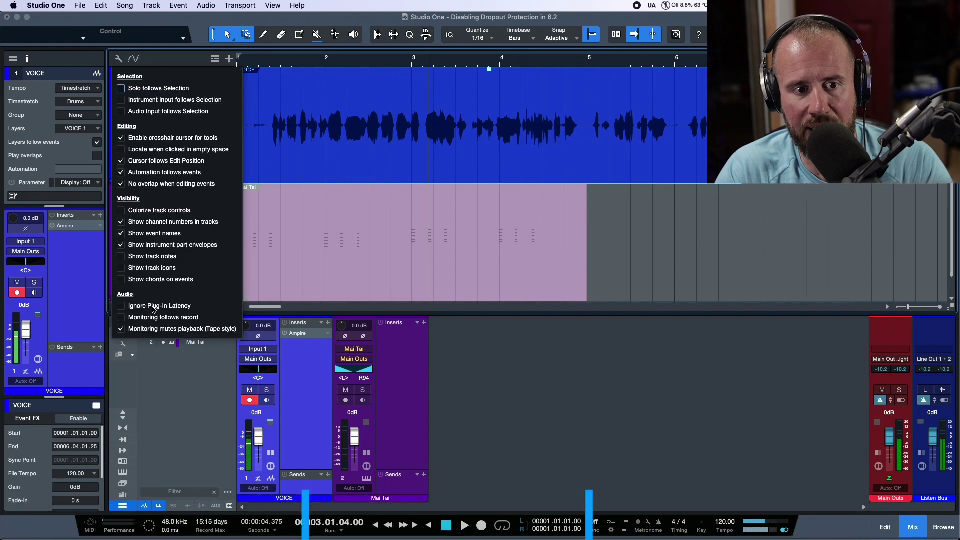
left_click(819, 269)
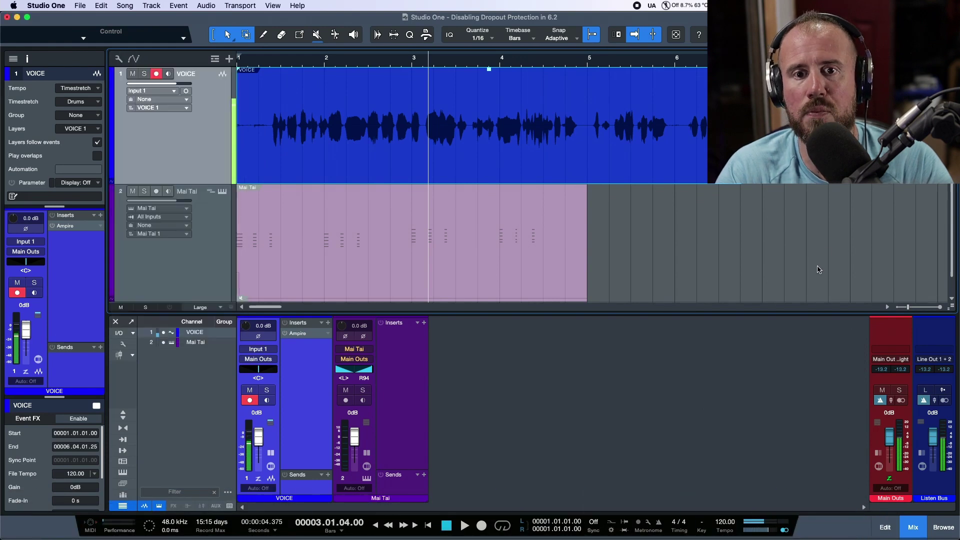
key("space")
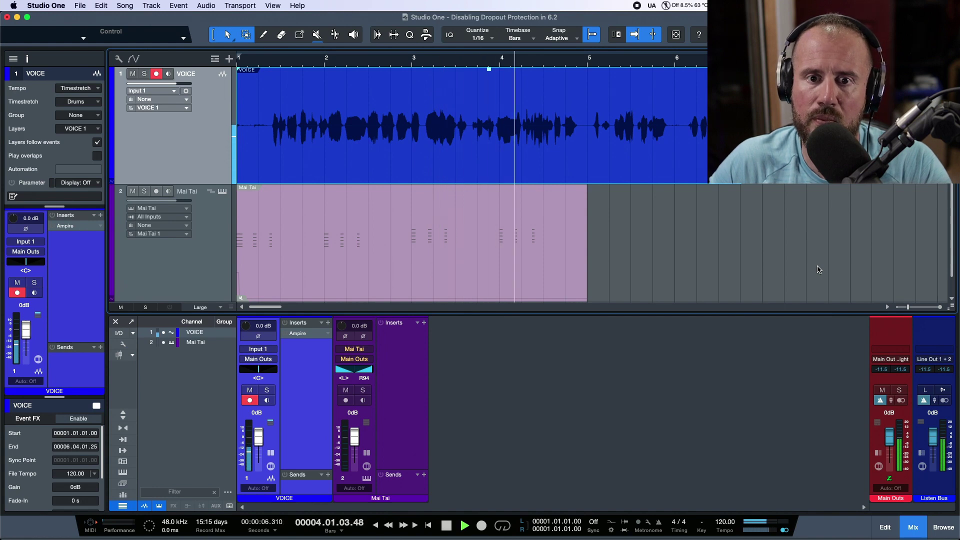
key("KP_Multiply")
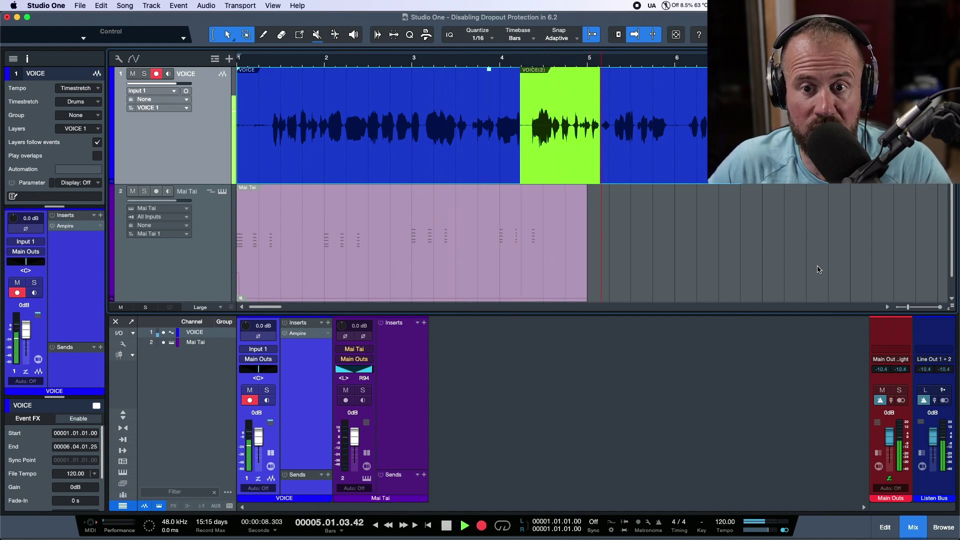
key("KP_Multiply")
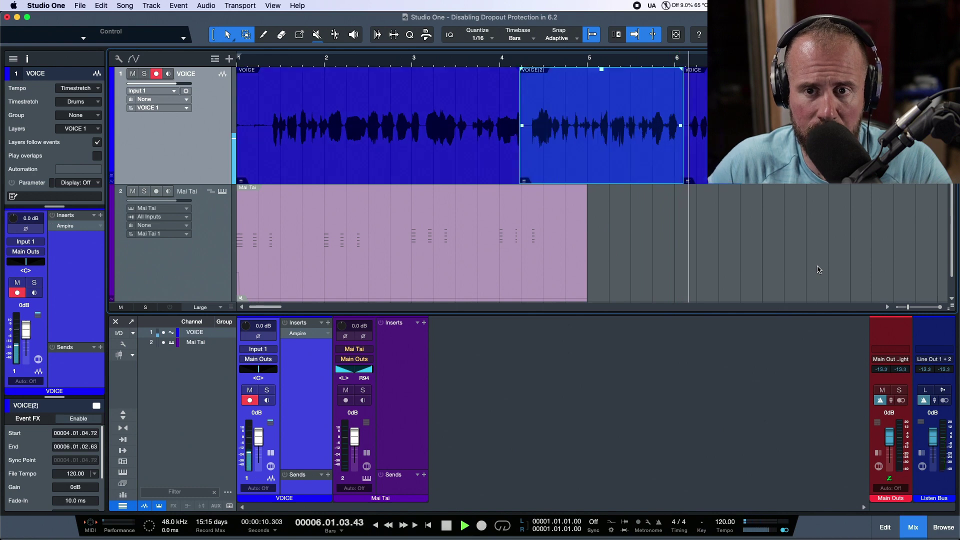
key("space")
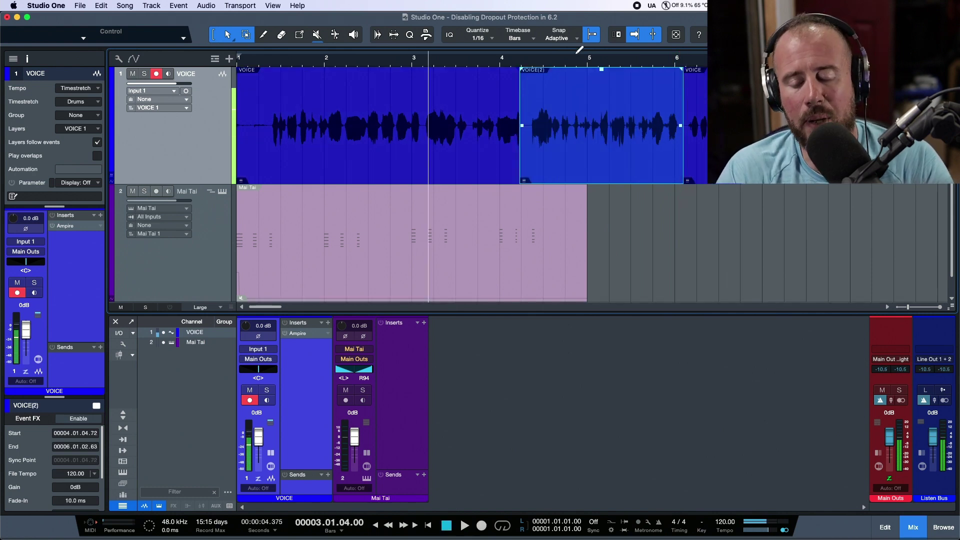
key("Delete")
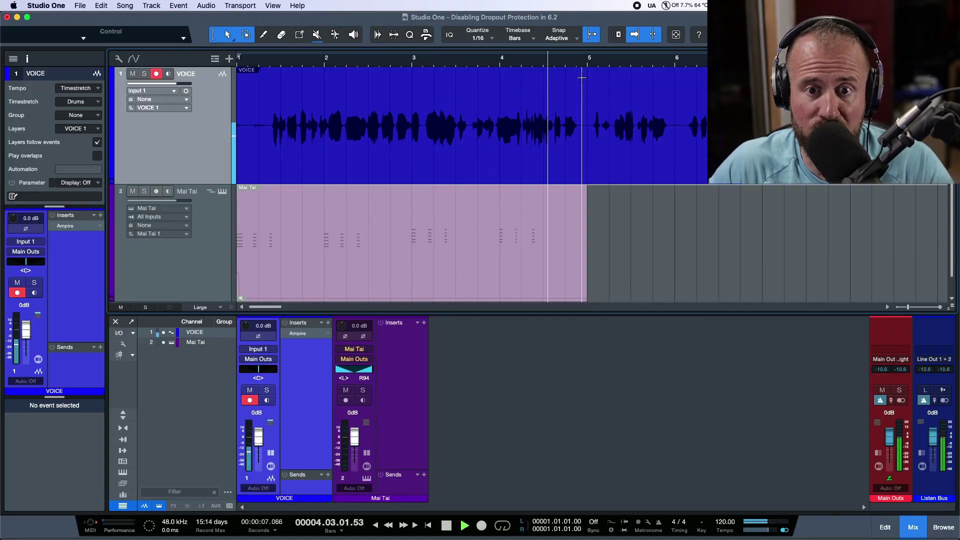
- Punch in a recording on the VOICE track from about bar 5 during playback and undo it
key("KP_Multiply")
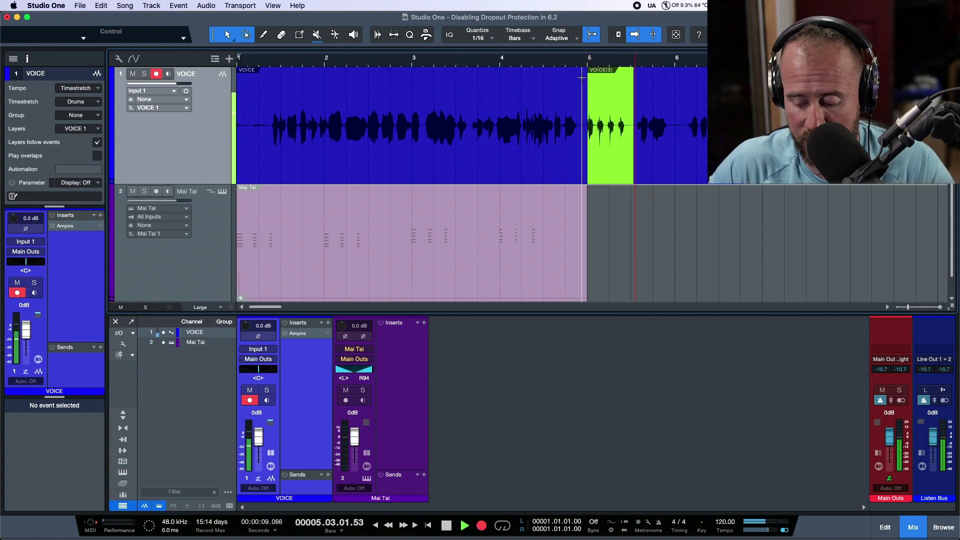
key("space")
key("super+z")
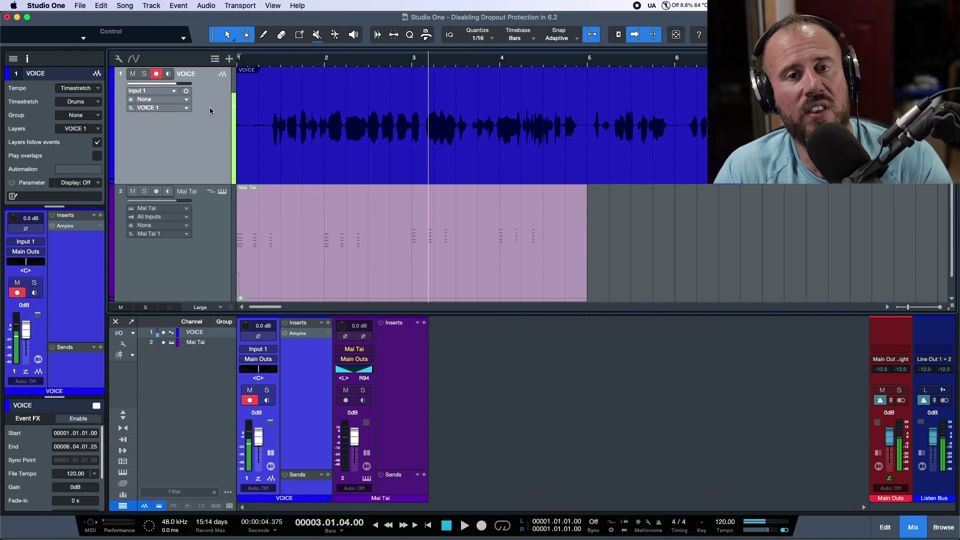
- Enable input monitoring on the VOICE track and check the tape-style playback muting option
left_click(169, 74)
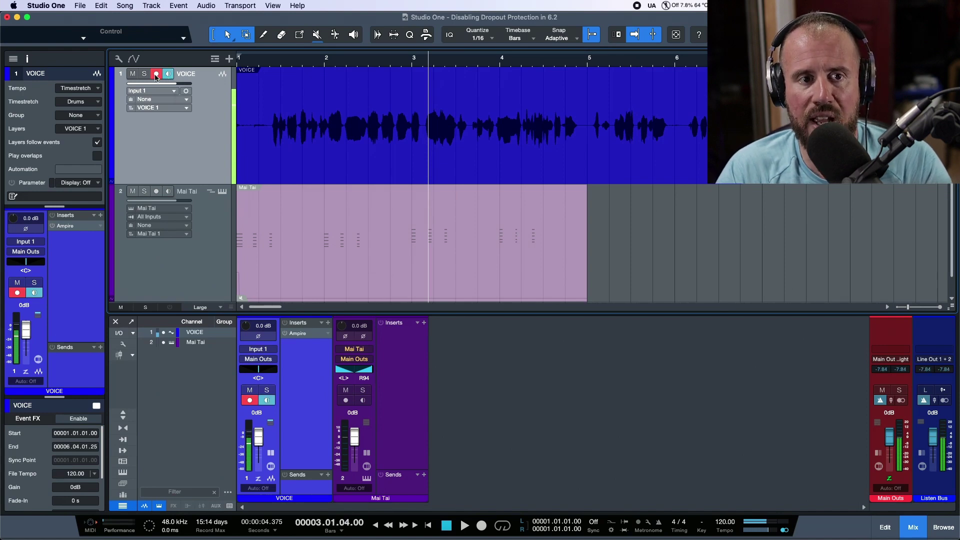
left_click(119, 59)
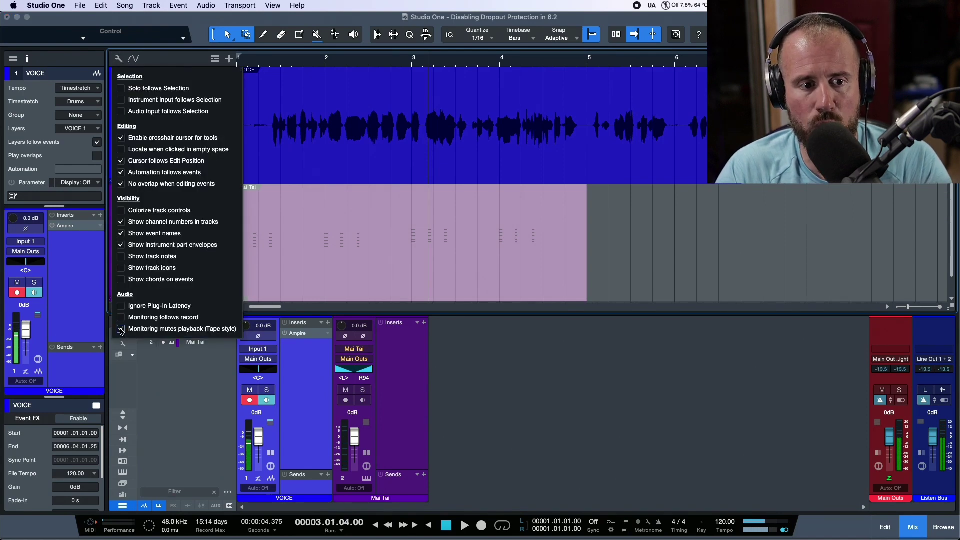
left_click(715, 261)
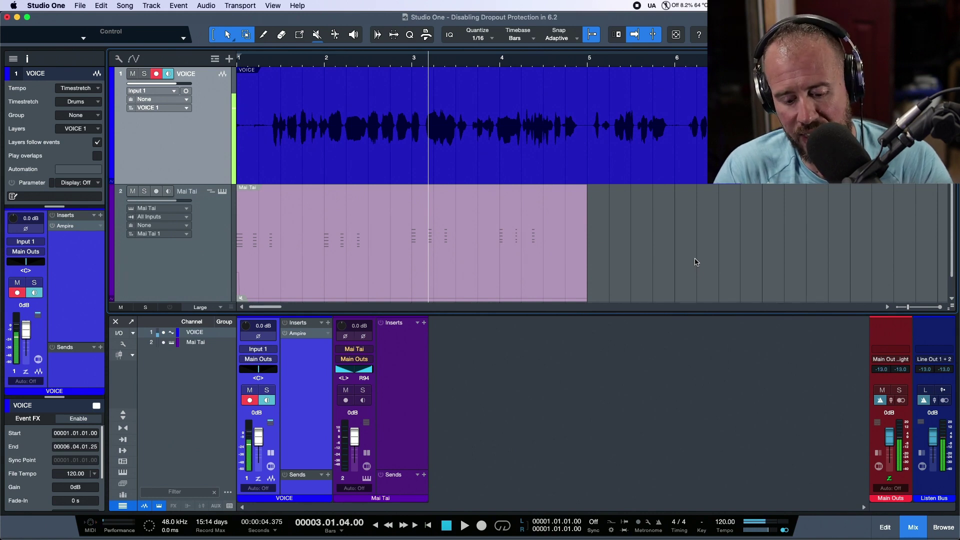
- Open the Performance Monitor and review the Dropout Protection setting in the audio processing preferences without changing it
key("super+alt+p")
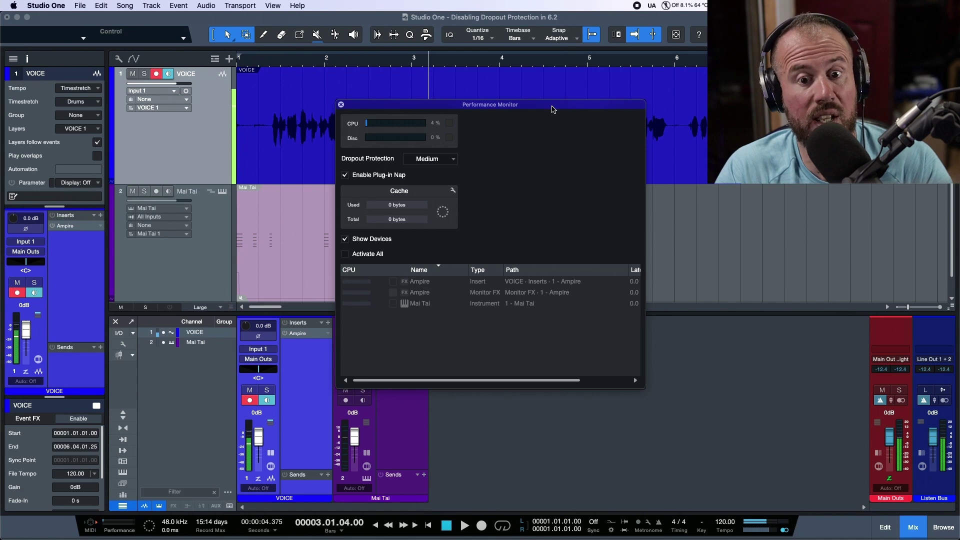
key("super+comma")
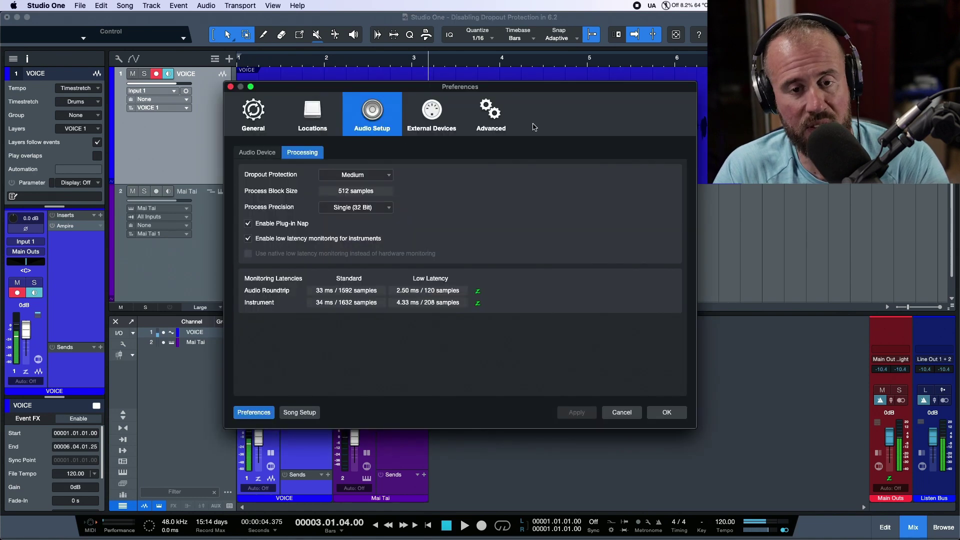
left_click(385, 178)
left_click(473, 204)
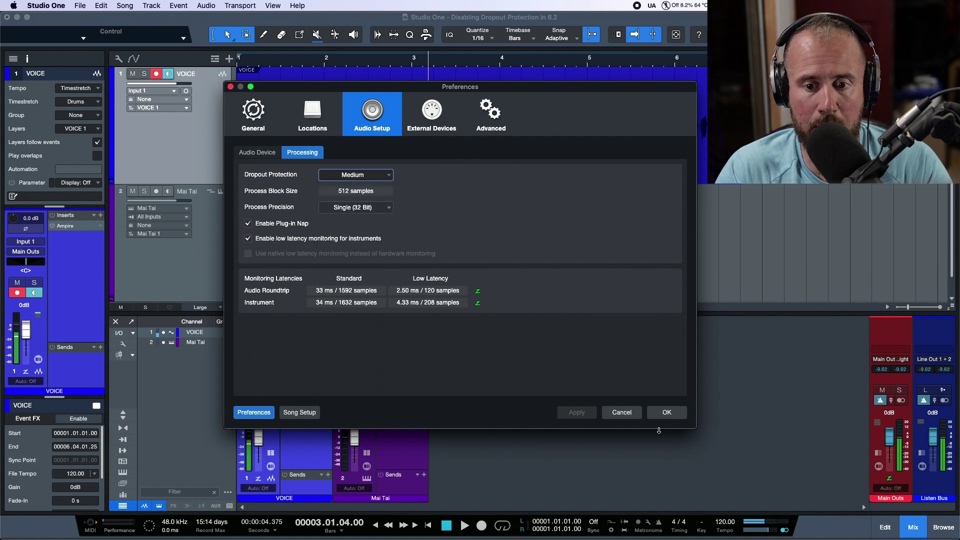
left_click(623, 412)
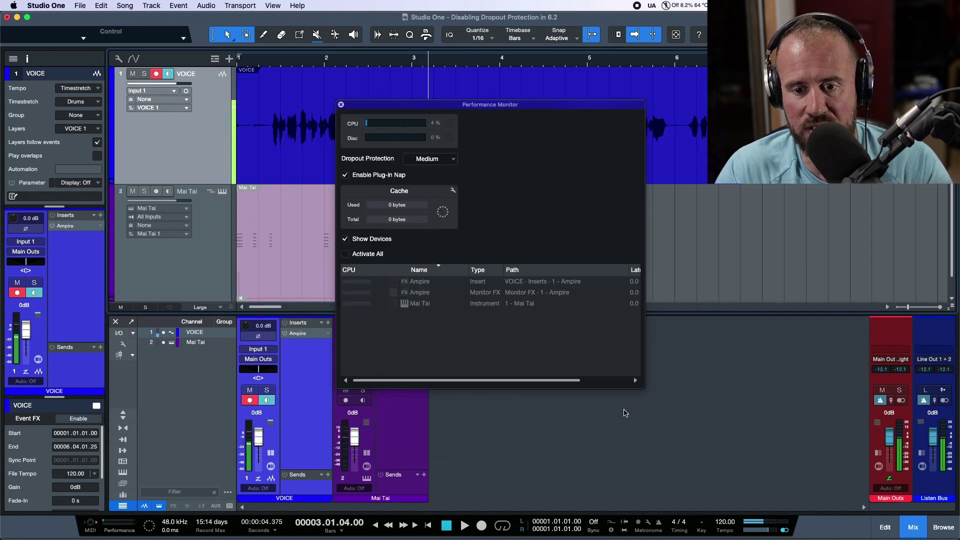
- Set Dropout Protection to Off and move the Performance Monitor clear of the VOICE track
left_click(454, 161)
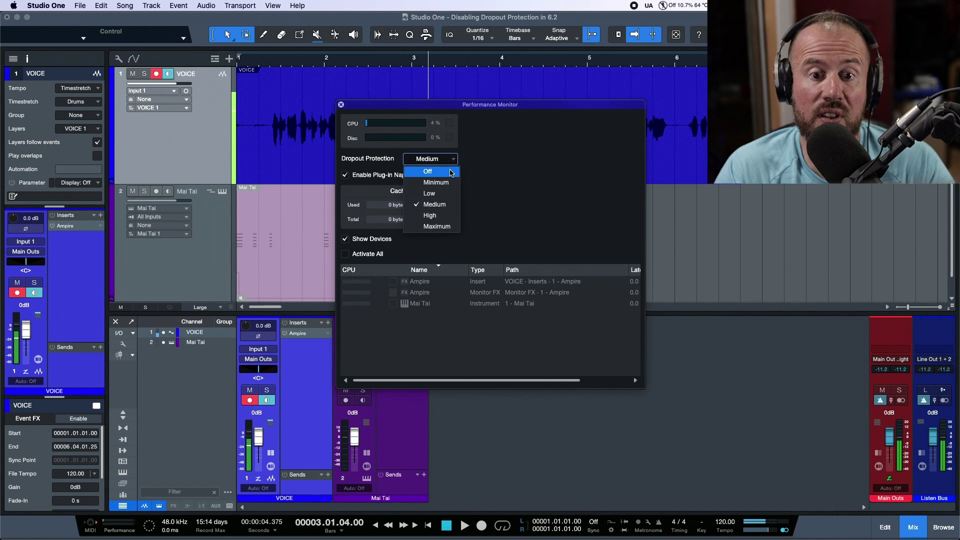
left_click(452, 173)
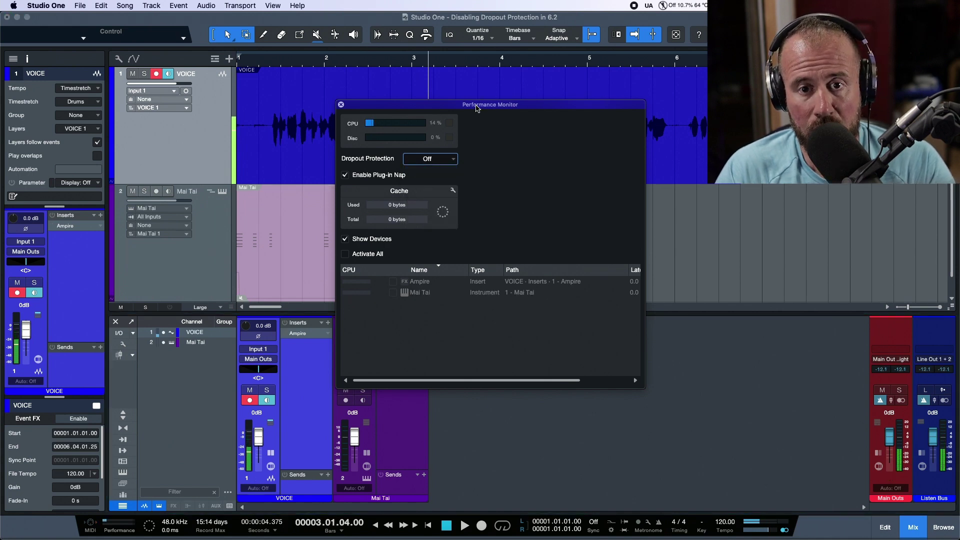
left_click(341, 105)
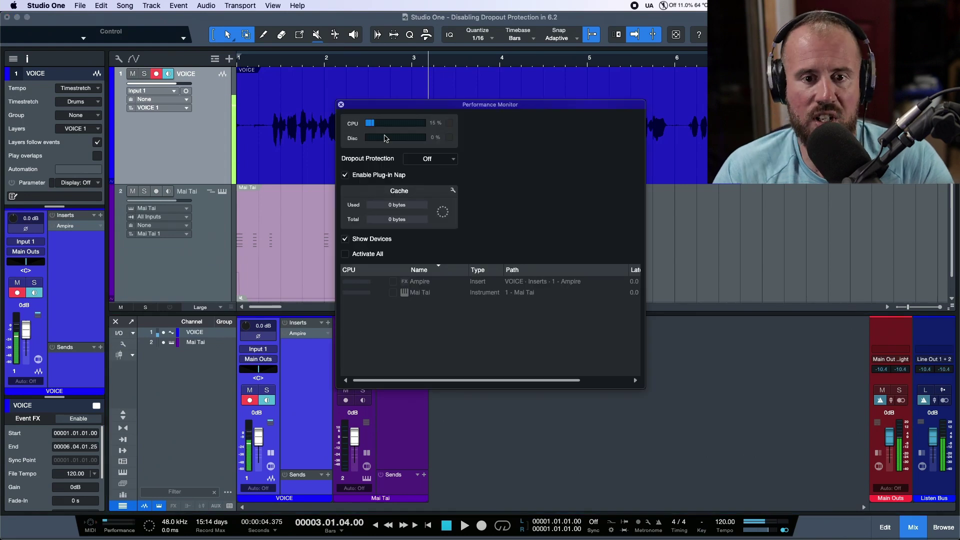
left_click_drag(552, 110, 763, 212)
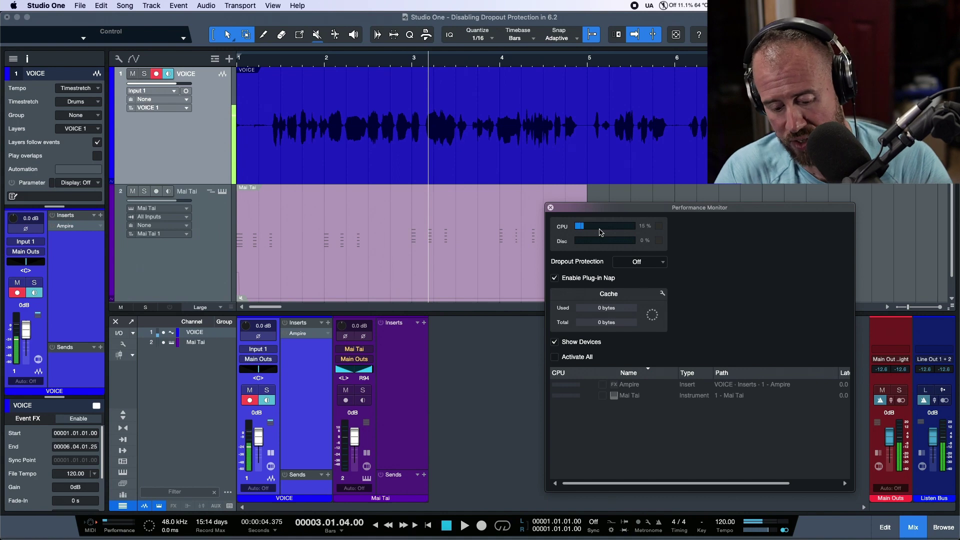
- Record a new take on the VOICE track from bar 7 to about the end of bar 10
key("space")
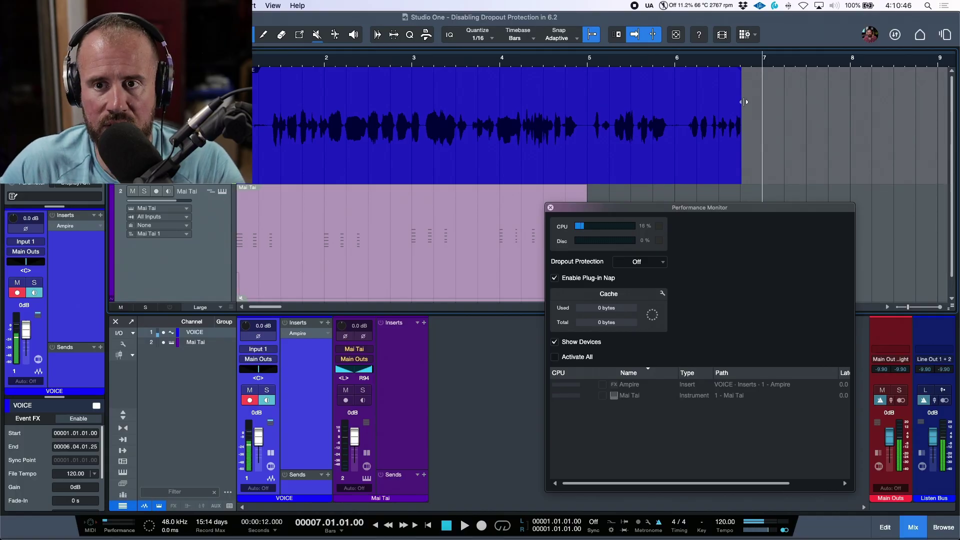
key("KP_Multiply")
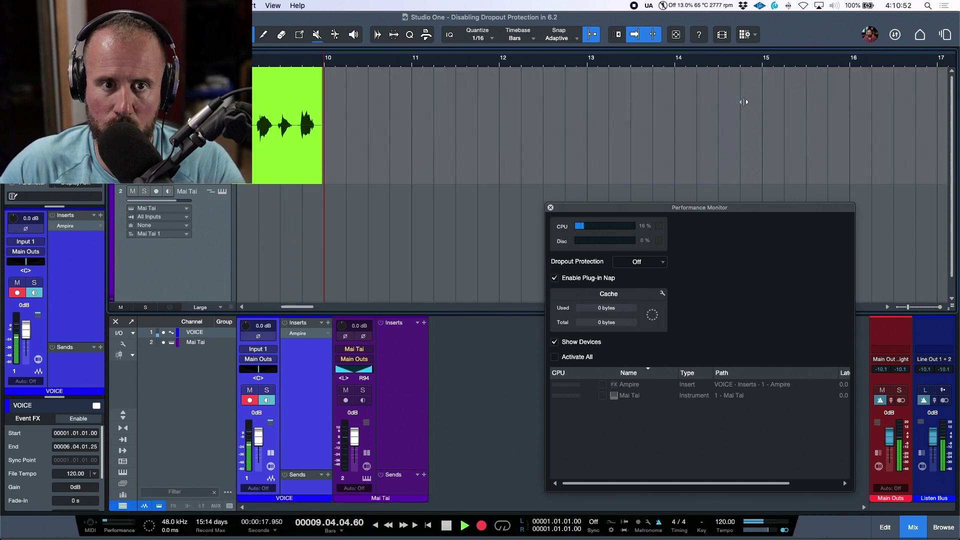
key("space")
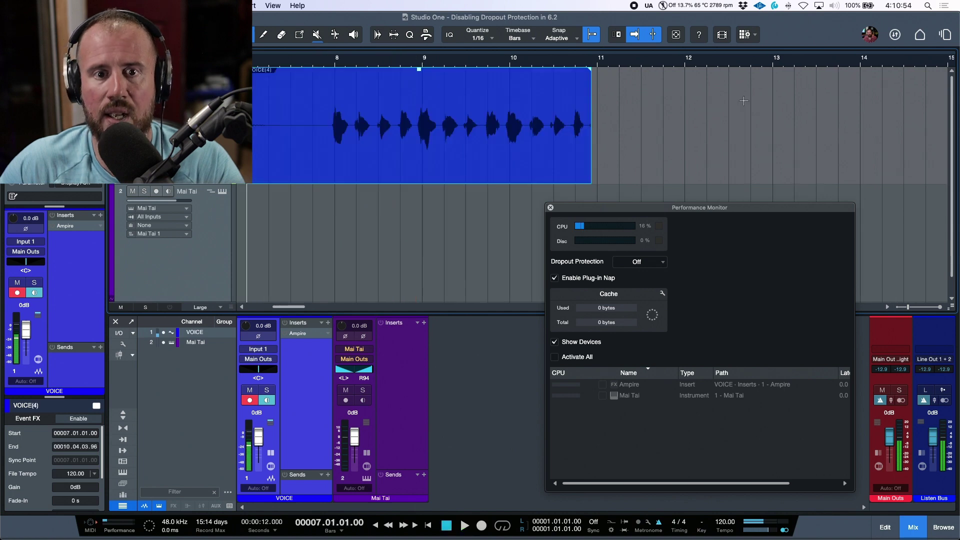
- Start playback near bar 8, punch in on the VOICE track from about bar 9.2 to bar 11, and audition the lead-in
left_click(332, 61)
key("space")
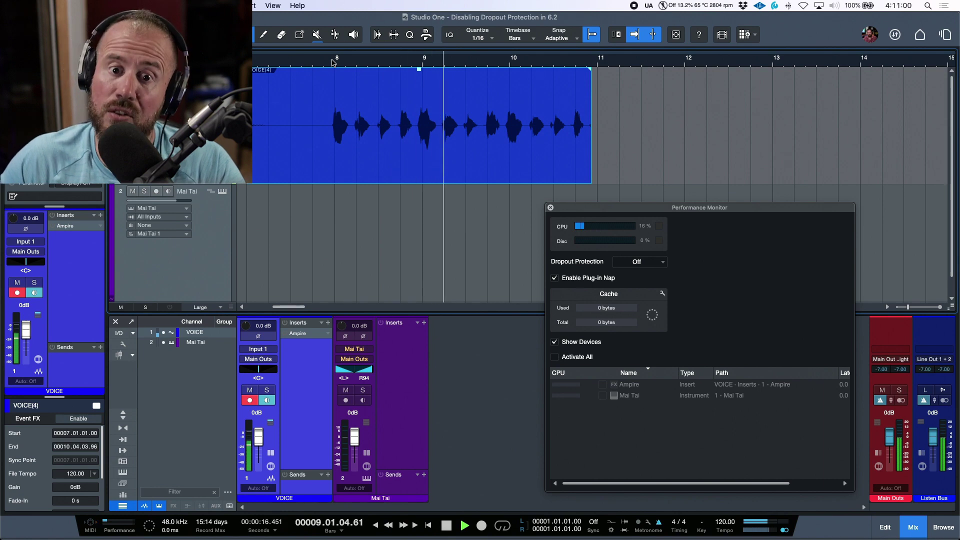
key("KP_Multiply")
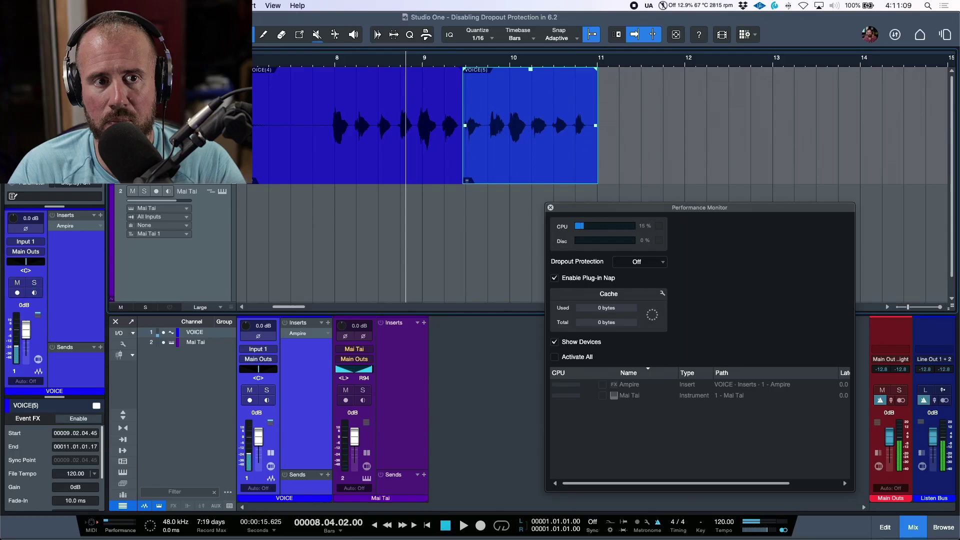
key("space")
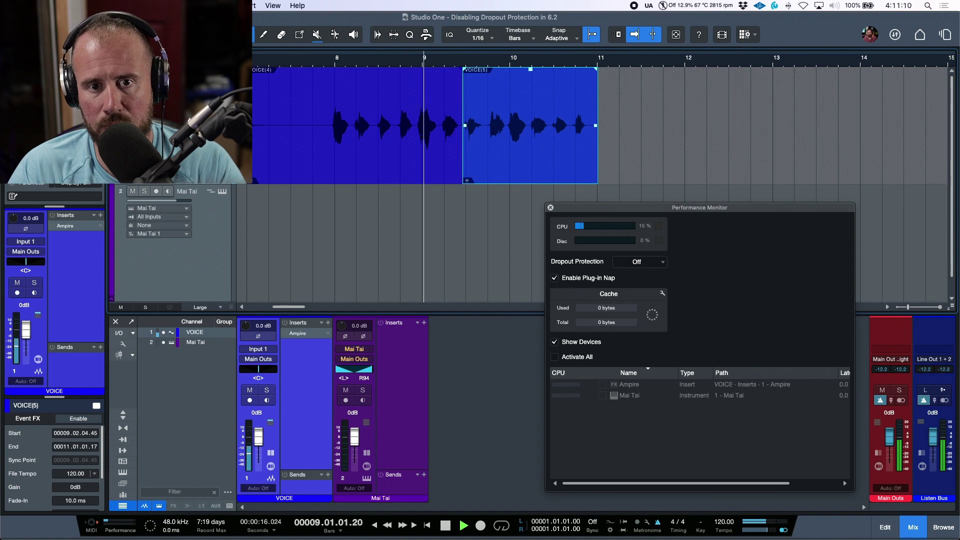
key("space")
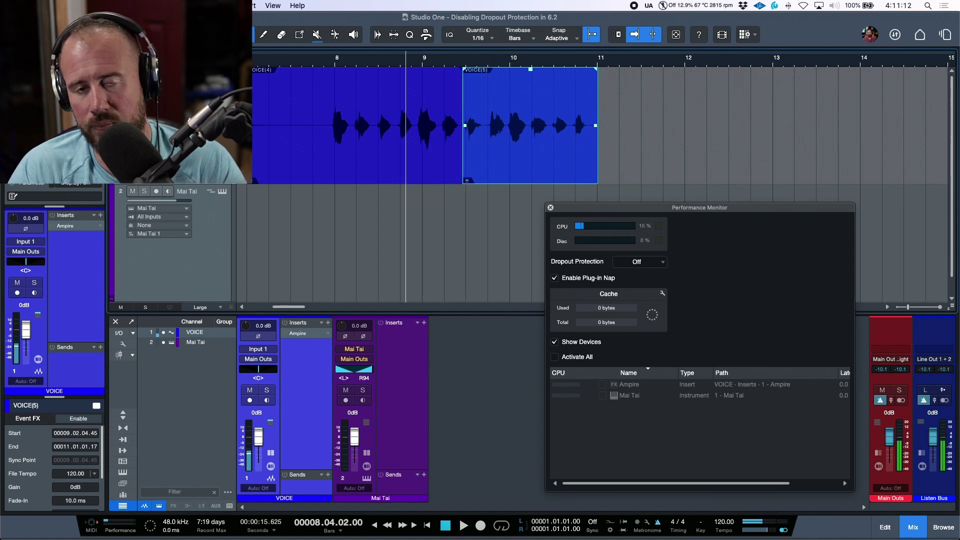
- Arm the VOICE track with input monitoring and set Dropout Protection to Medium in the Performance Monitor
key("shift+r")
left_click_drag(682, 210, 656, 186)
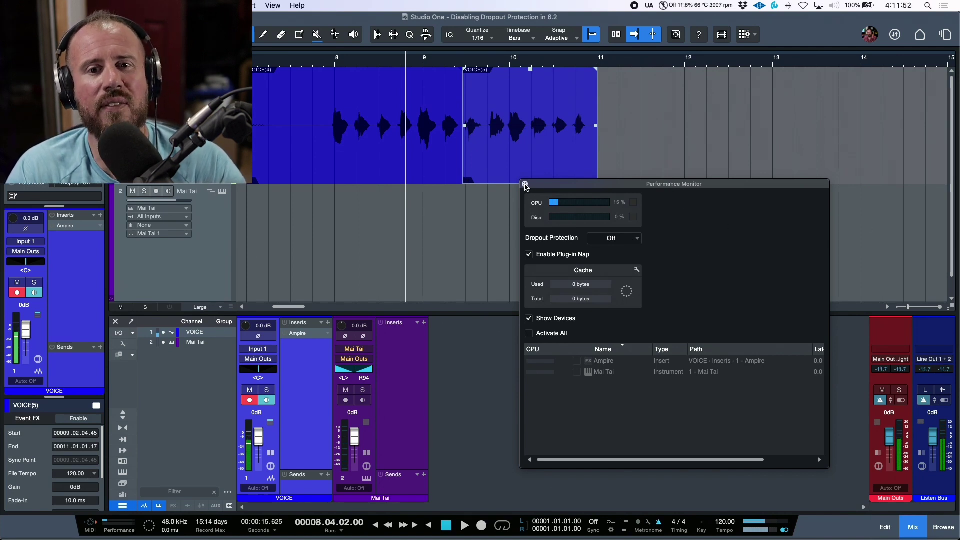
left_click(637, 240)
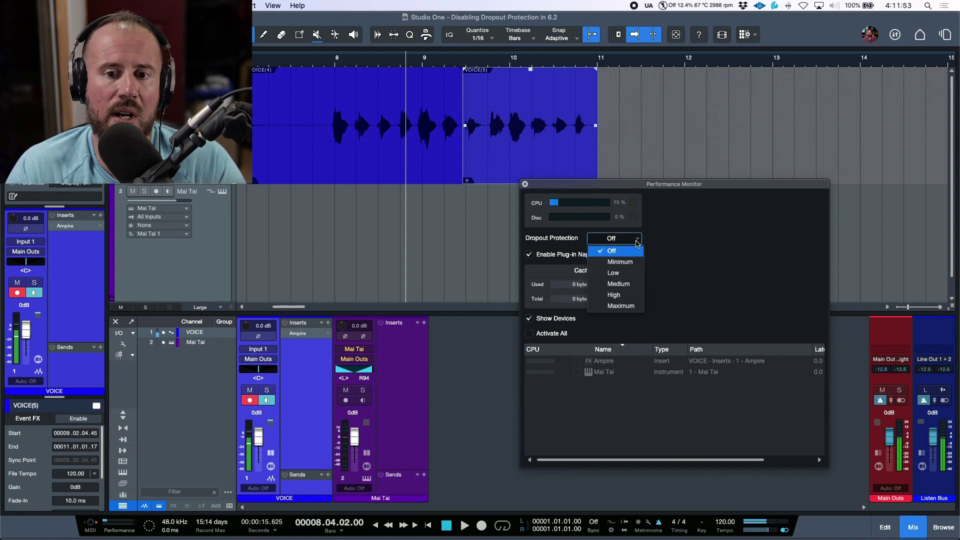
left_click(620, 284)
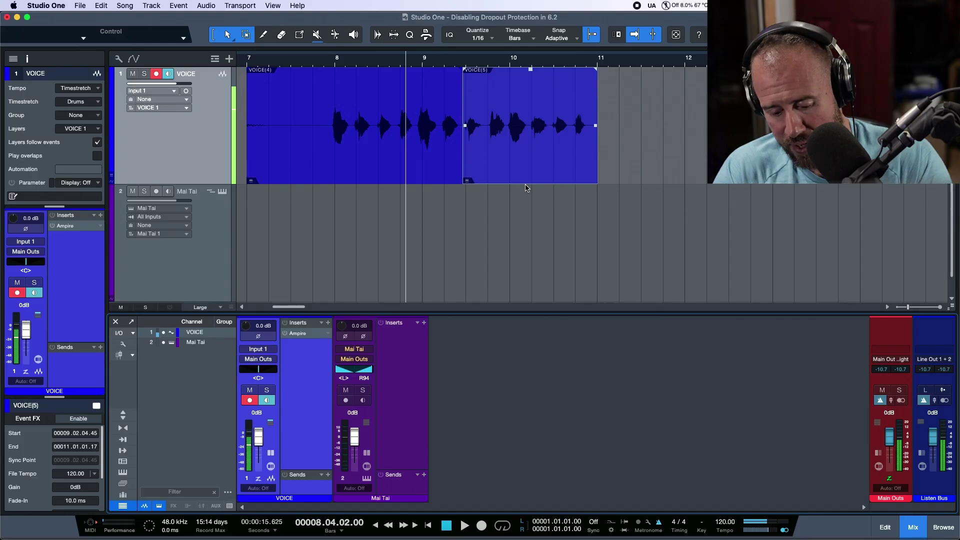
- Examine the device latency and monitoring latency figures in the audio device and processing preferences without changing any setting
key("super+comma")
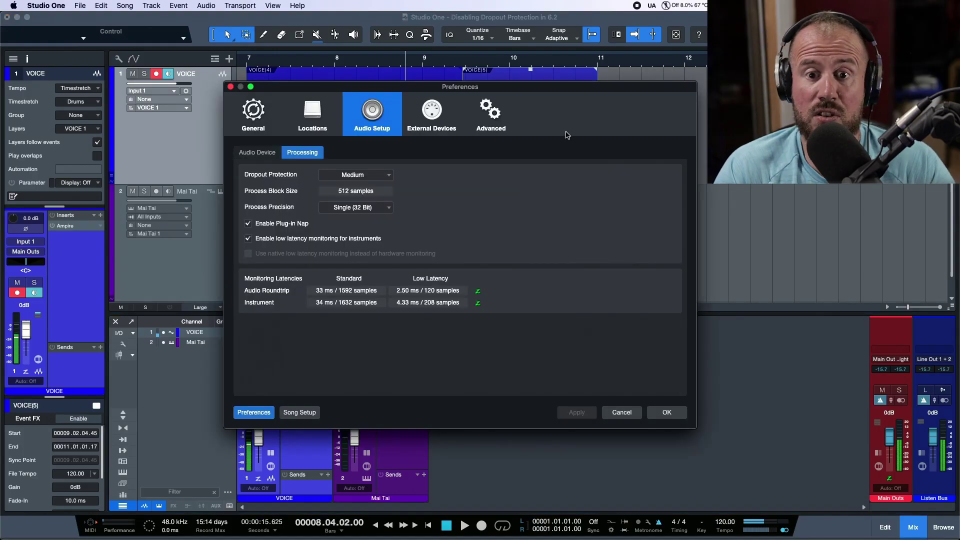
left_click(257, 152)
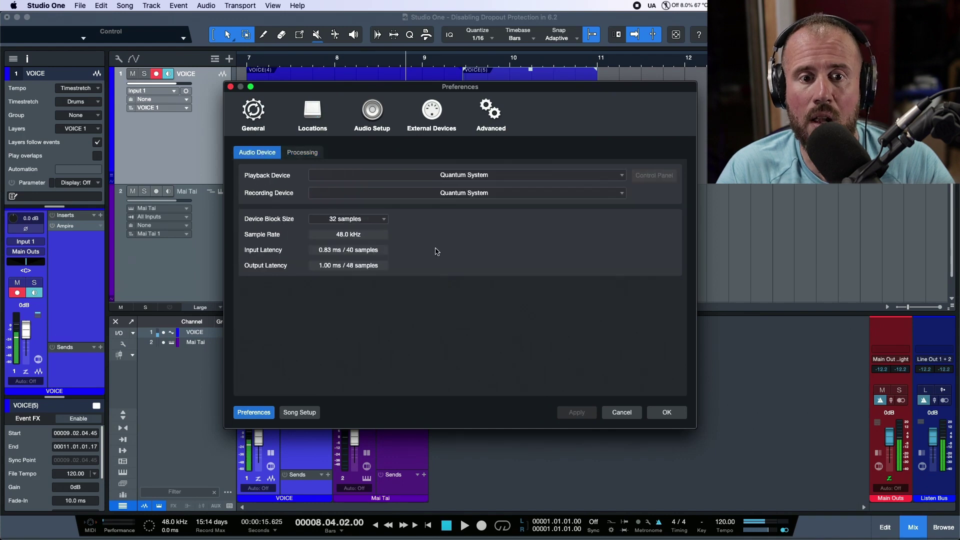
left_click(302, 152)
left_click(390, 179)
left_click(492, 191)
left_click(257, 152)
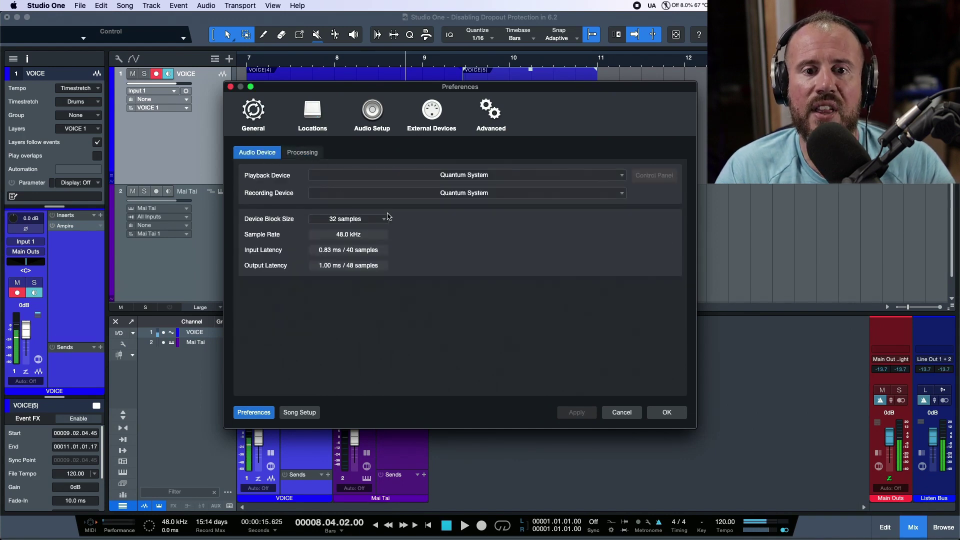
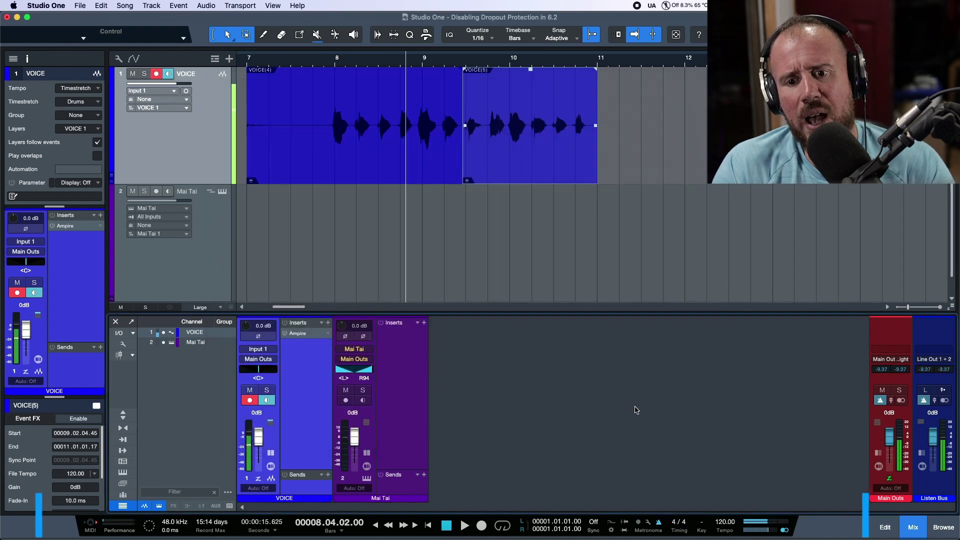
- Disarm the VOICE track, deselect its audio event and select the Mai Tai instrument track
left_click(158, 74)
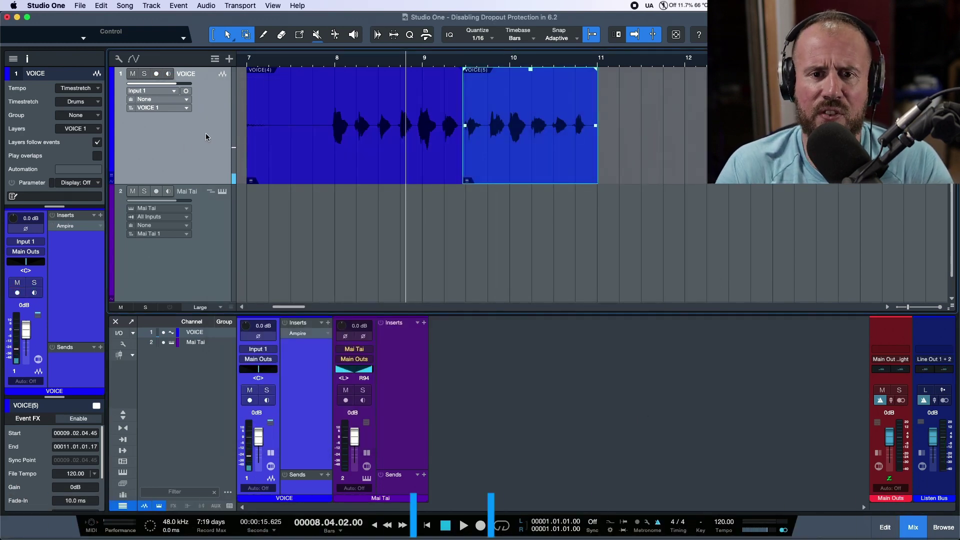
left_click(676, 150)
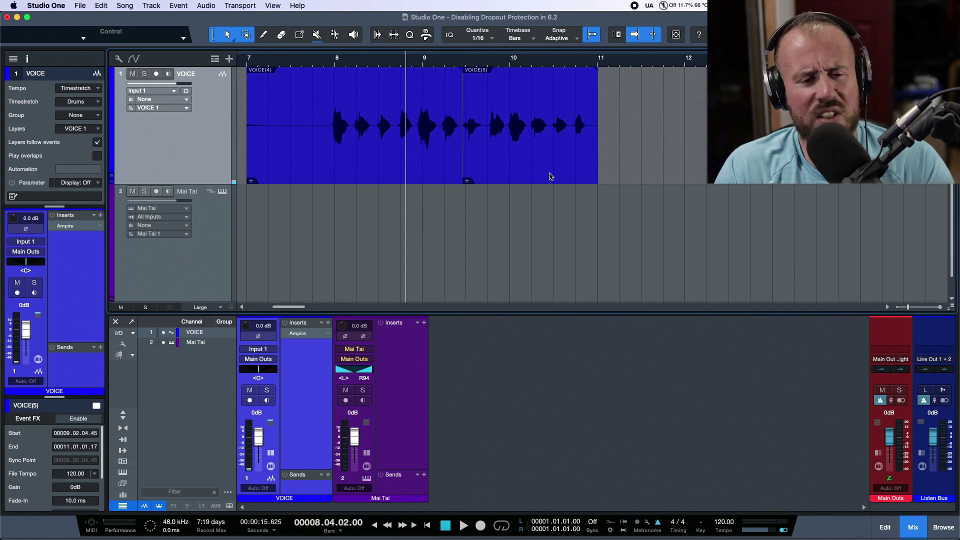
left_click(215, 248)
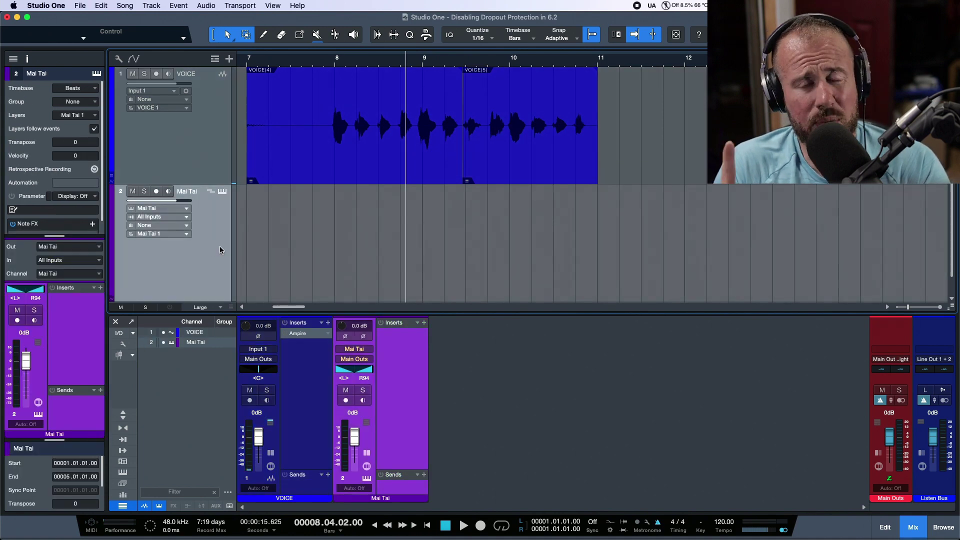
- Compare the device block size and device latencies with the process block size and the audio and instrument monitoring latencies in the preferences
key("super+comma")
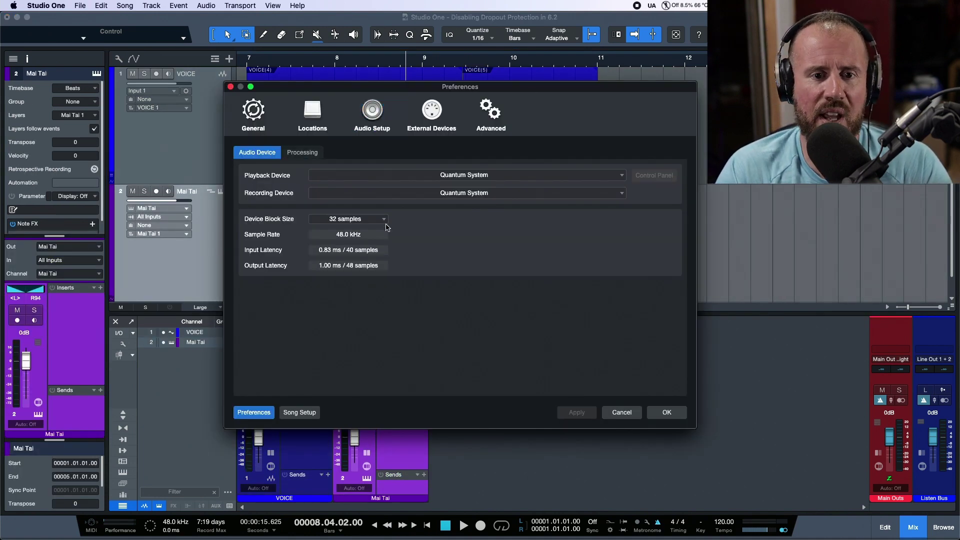
left_click(305, 152)
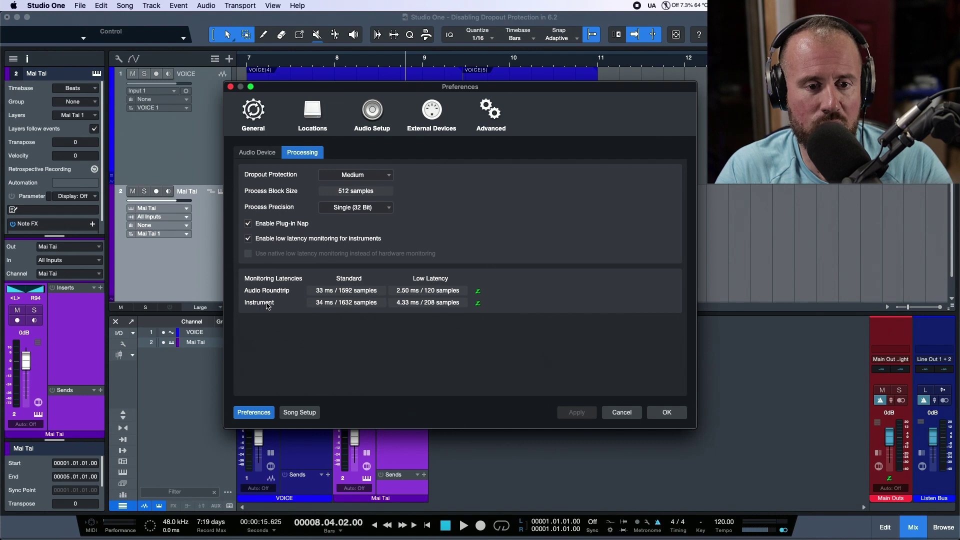
left_click(267, 155)
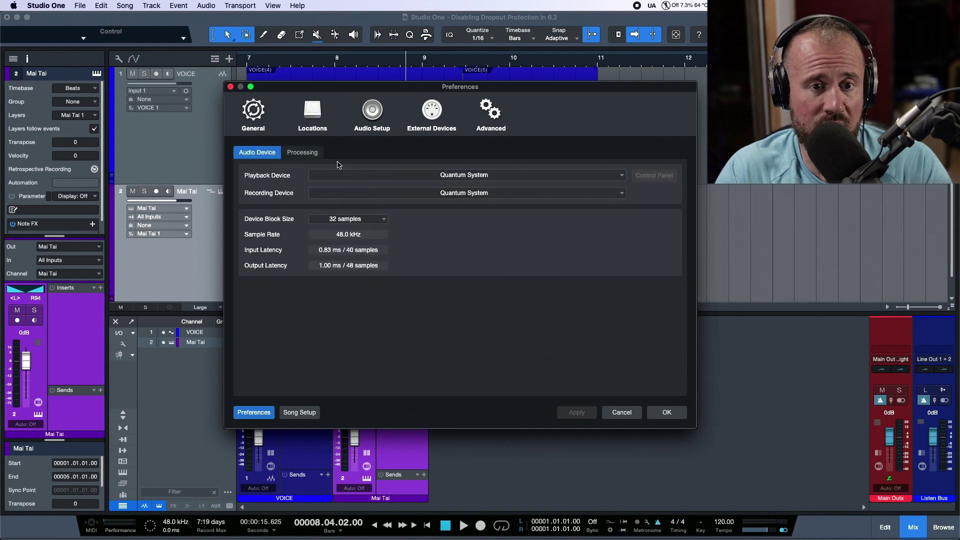
left_click(309, 152)
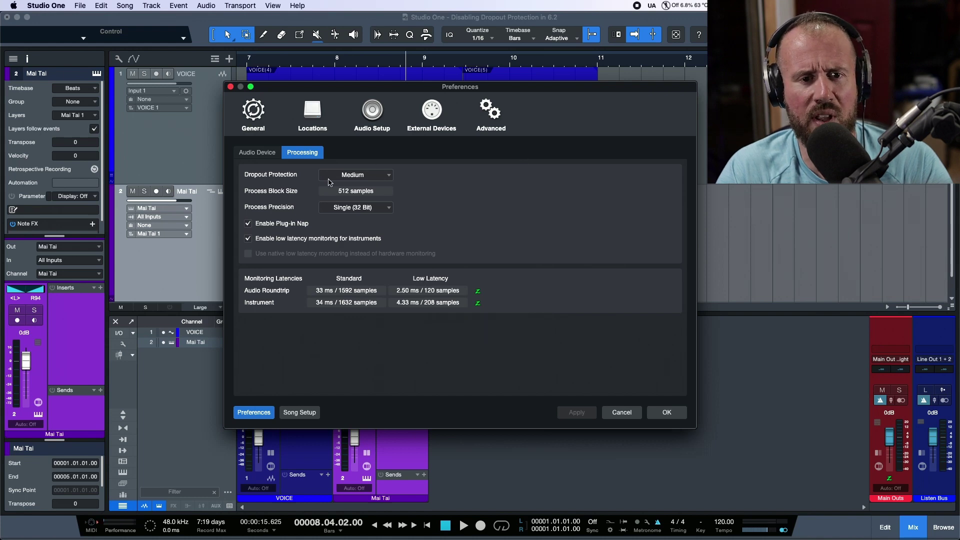
left_click(270, 155)
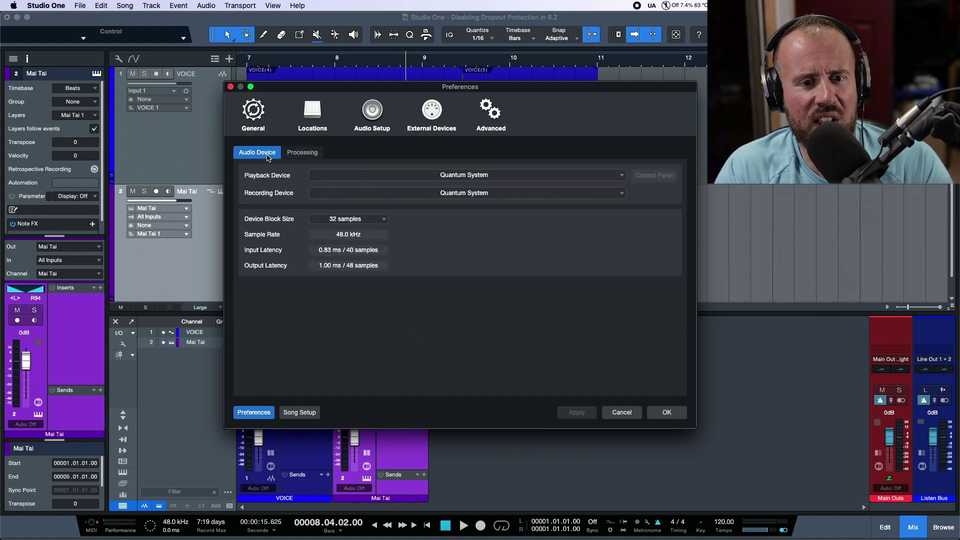
left_click(314, 153)
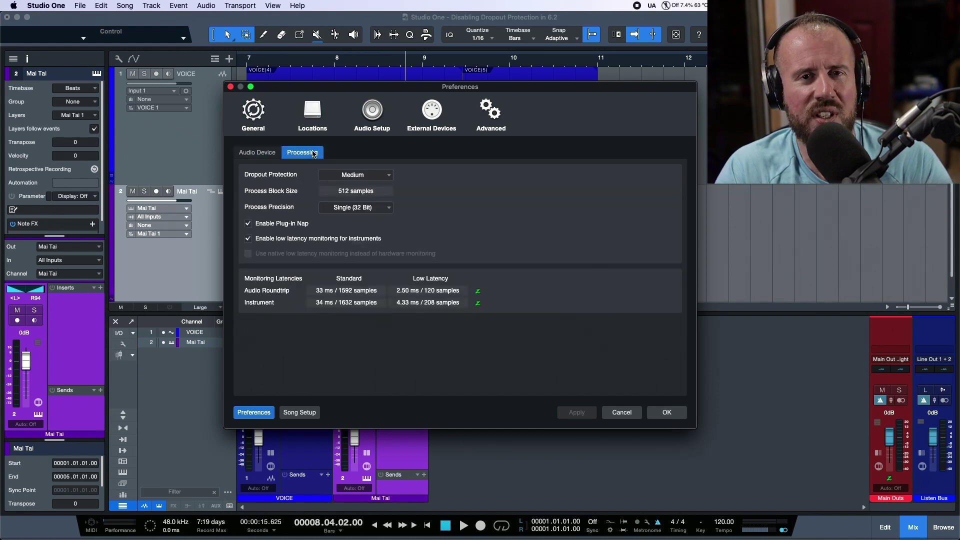
left_click(272, 155)
left_click(310, 153)
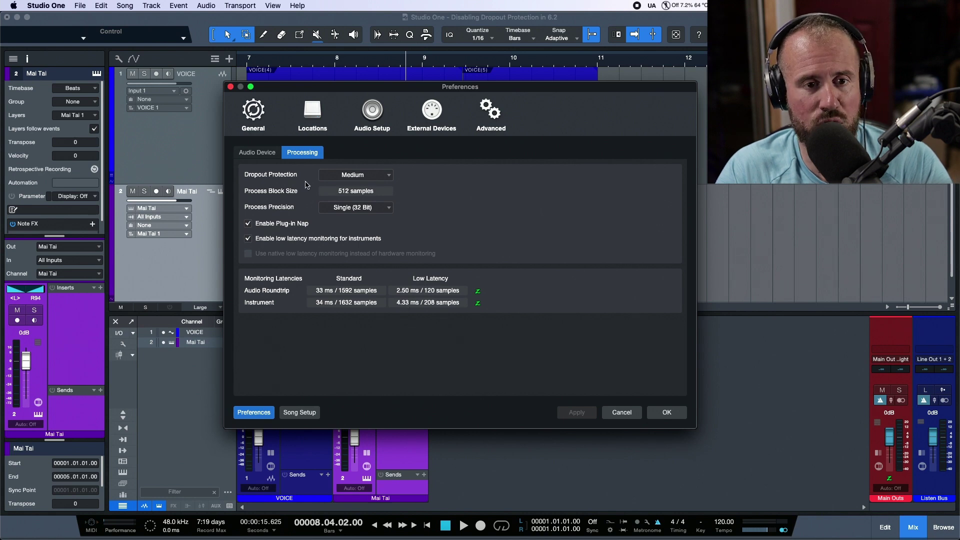
- Set the device block size to 64 samples and check the monitoring latencies under the Medium Dropout Protection setting
left_click(271, 155)
left_click(382, 220)
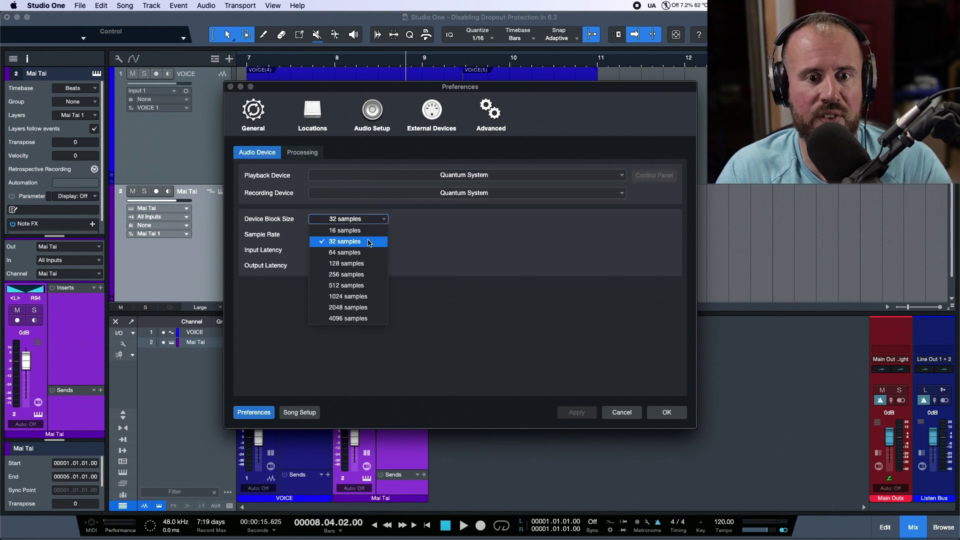
left_click(369, 252)
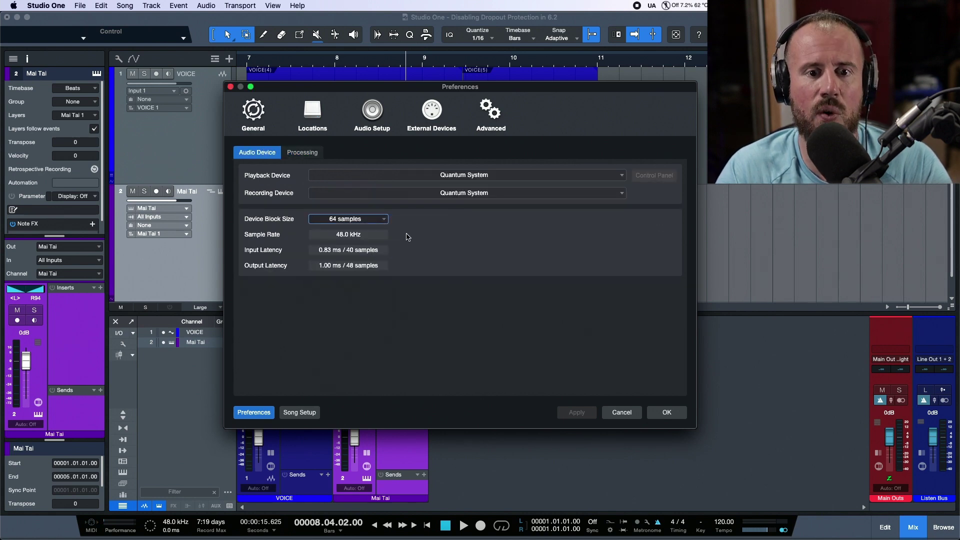
left_click(304, 153)
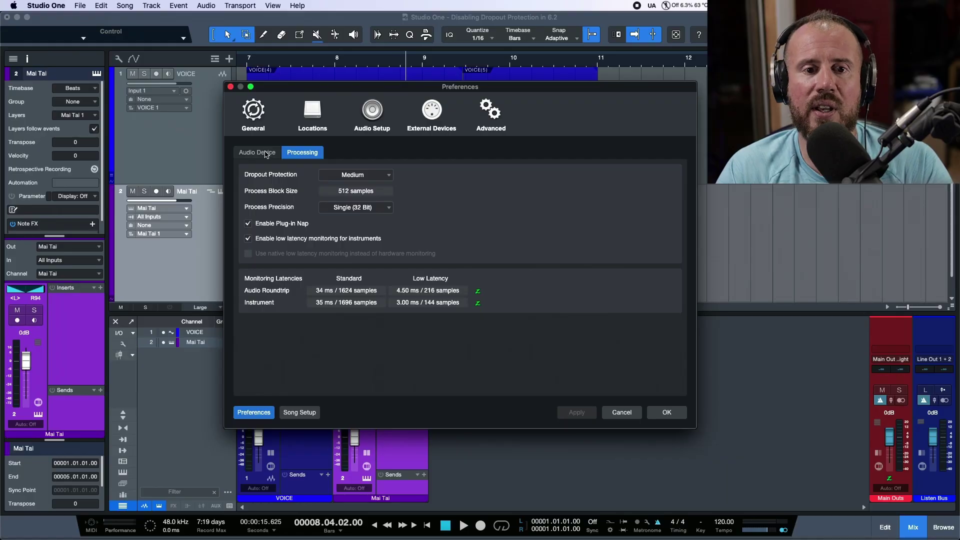
- Set the device block size to 32 samples and Dropout Protection to Off in the audio preferences
left_click(266, 153)
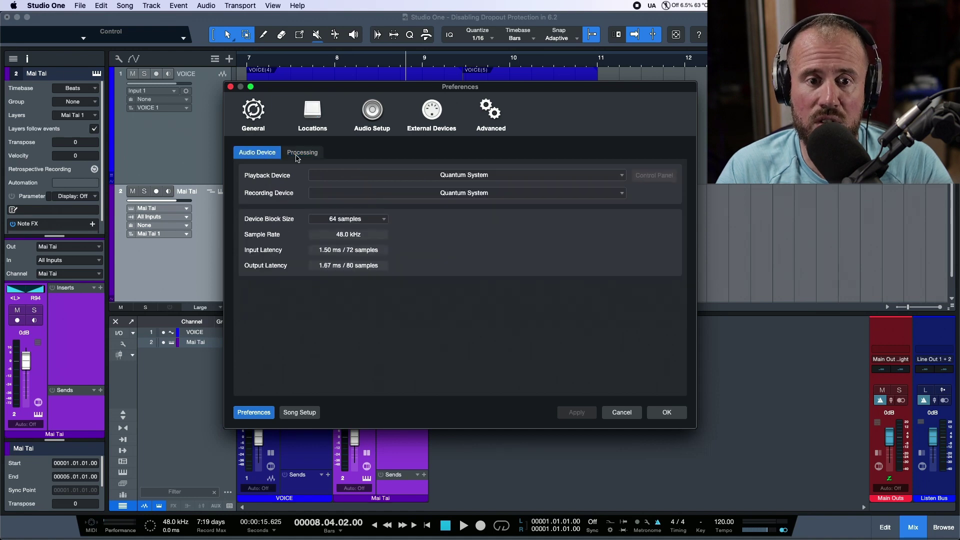
left_click(385, 220)
left_click(350, 240)
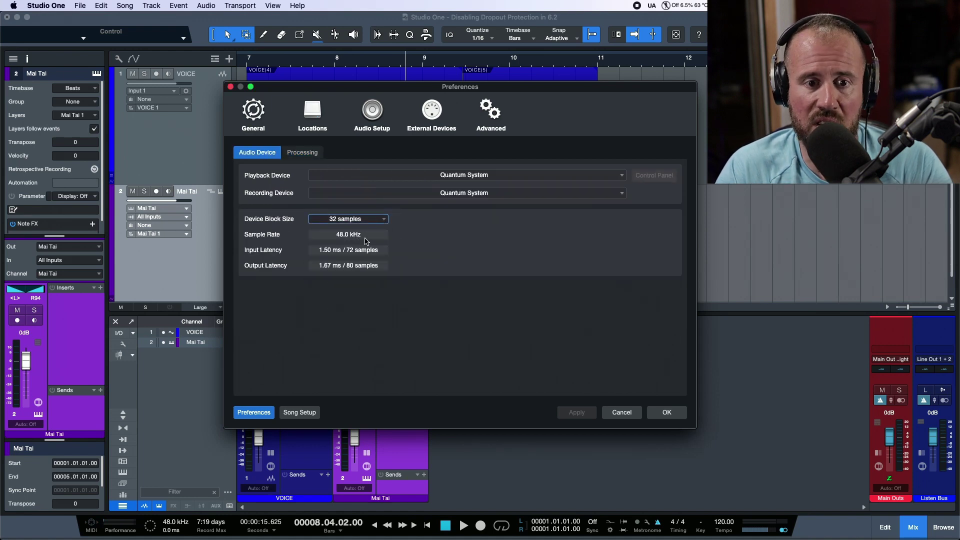
left_click(308, 152)
left_click(373, 177)
left_click(375, 188)
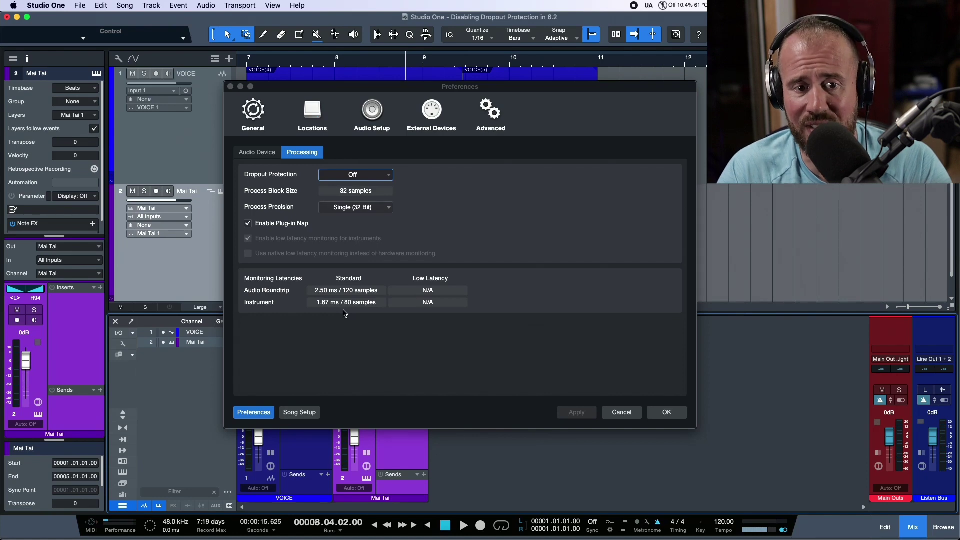
- Compare the device and processing settings, and set the device block size to 64 samples to check its effect on process block size
left_click(264, 155)
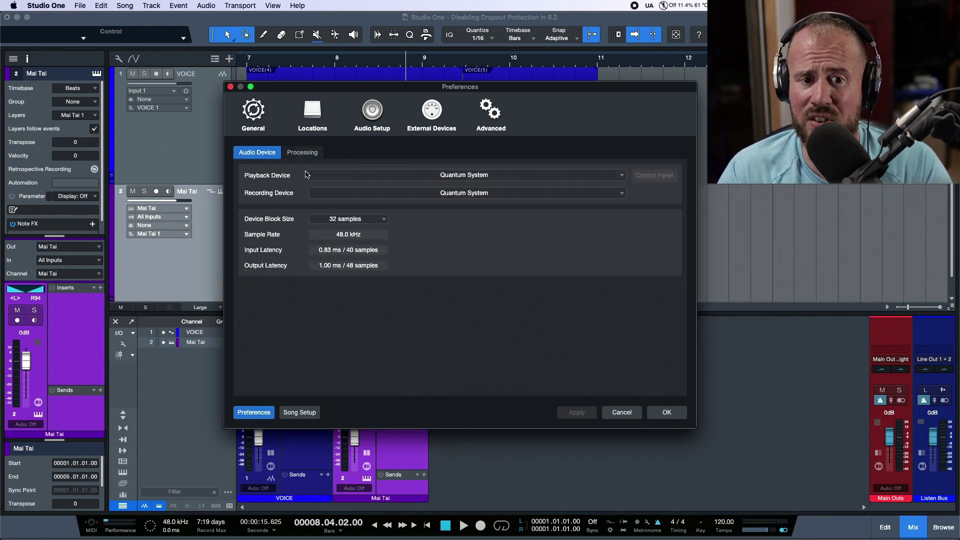
left_click(306, 153)
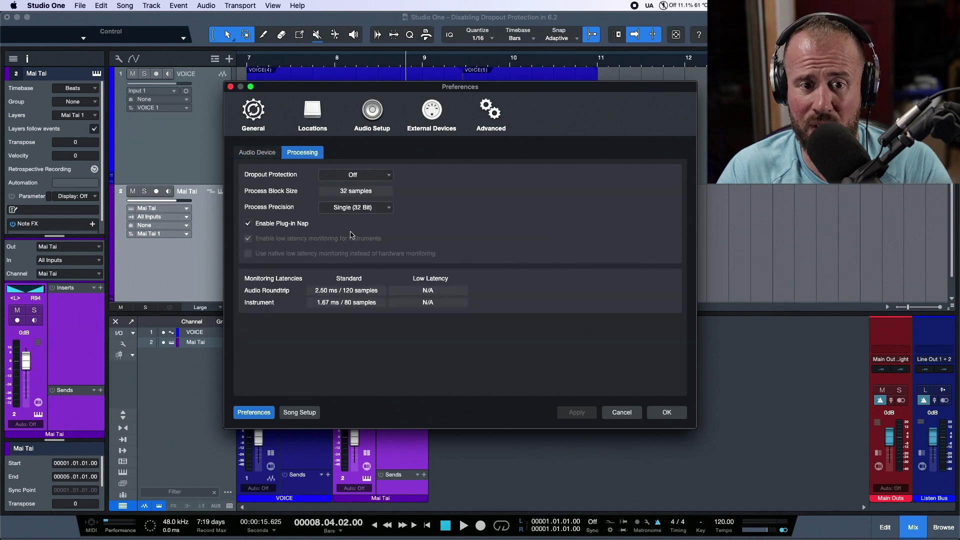
left_click(266, 152)
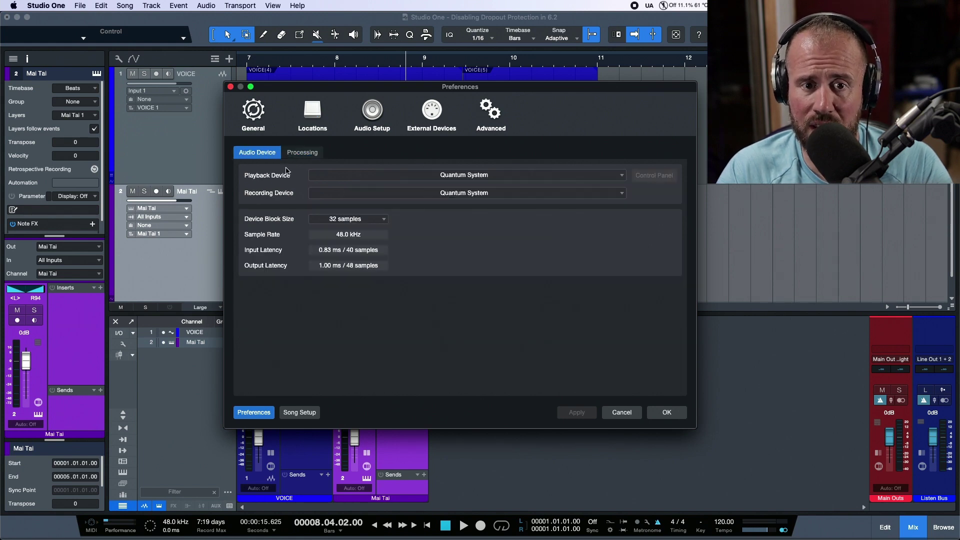
left_click(381, 220)
left_click(350, 231)
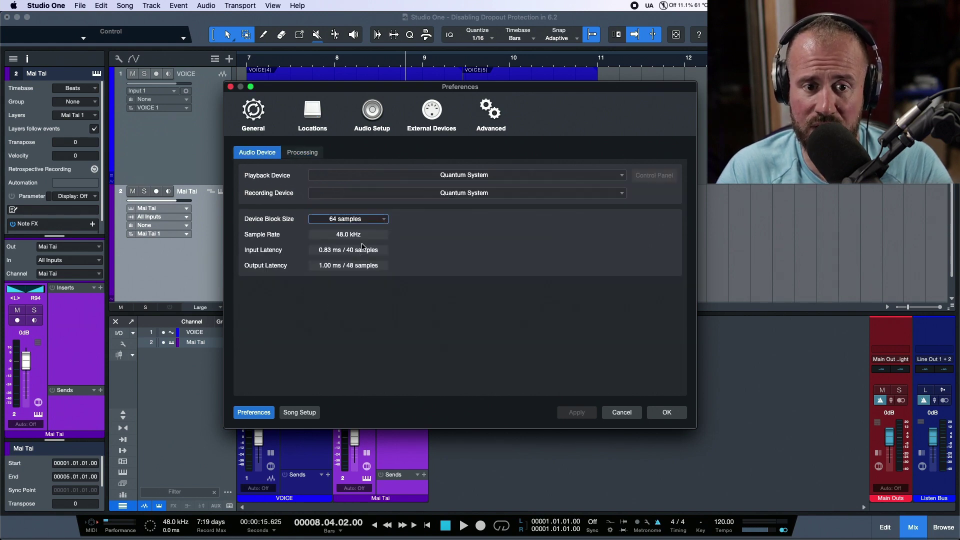
left_click(304, 153)
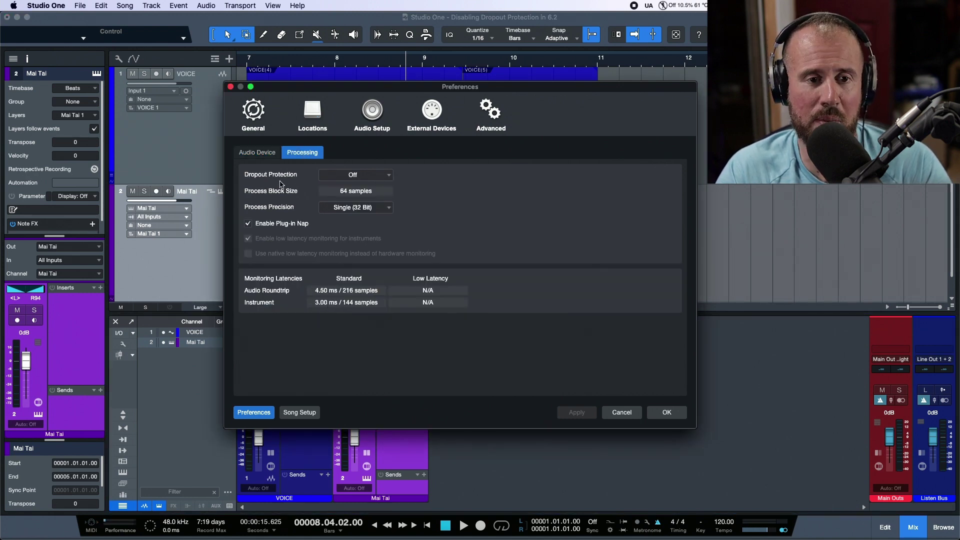
- Set the device block size to 16 samples and check the process block size and monitoring latencies
left_click(265, 154)
left_click(376, 220)
left_click(370, 231)
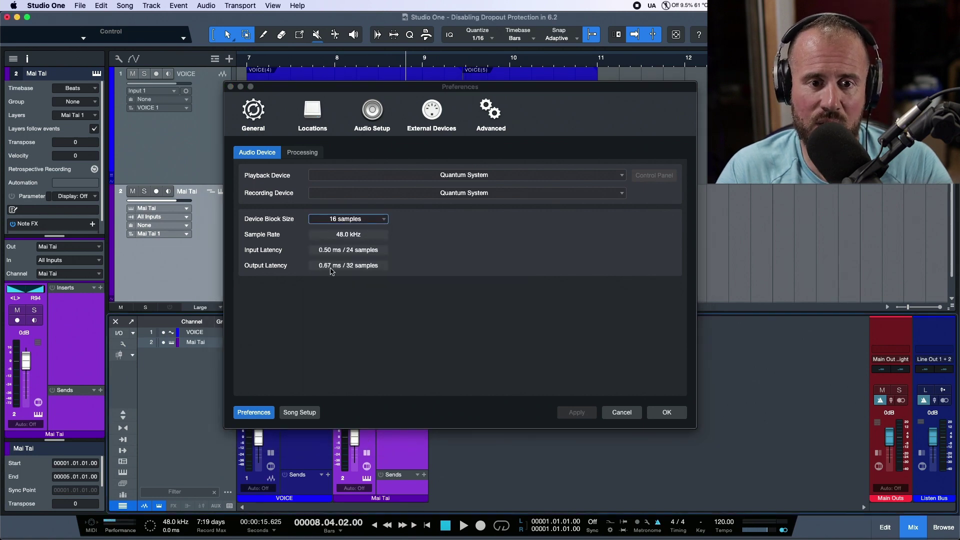
left_click(308, 155)
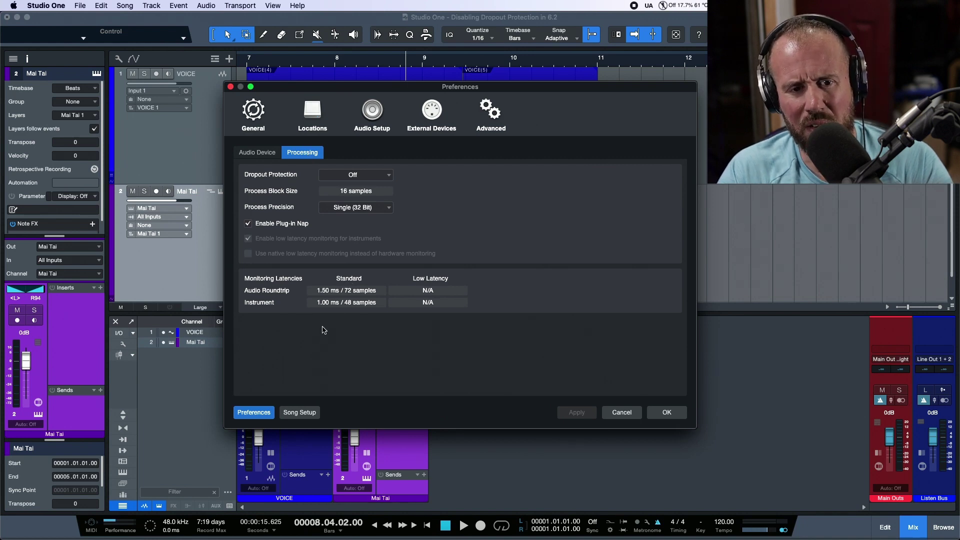
left_click(267, 153)
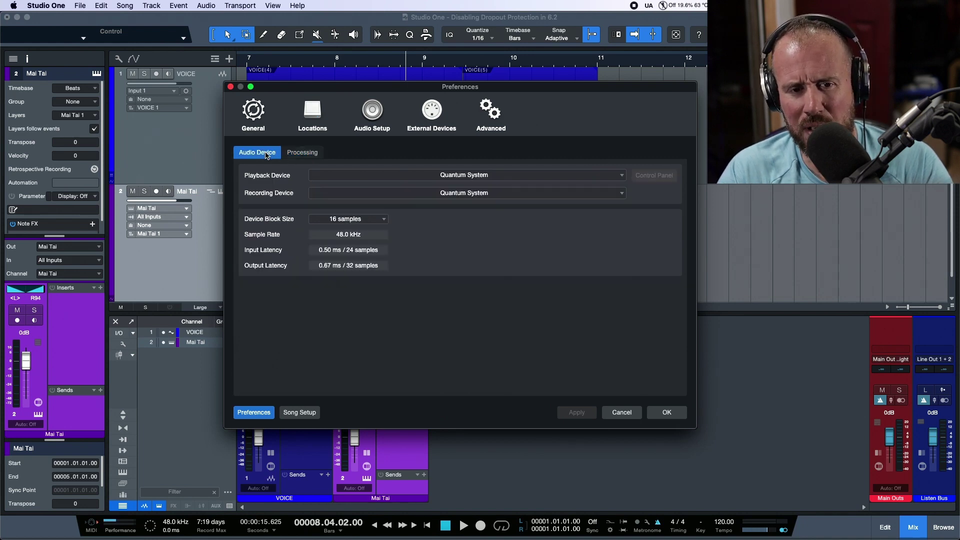
left_click(306, 153)
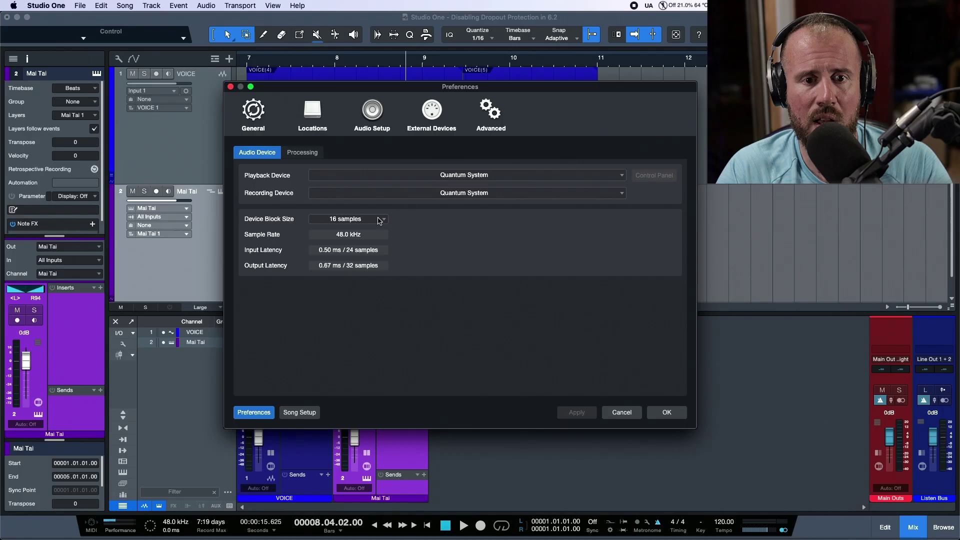
- Set the device block size to 32 samples and dismiss the preferences after checking the monitoring latencies
left_click(379, 221)
left_click(350, 241)
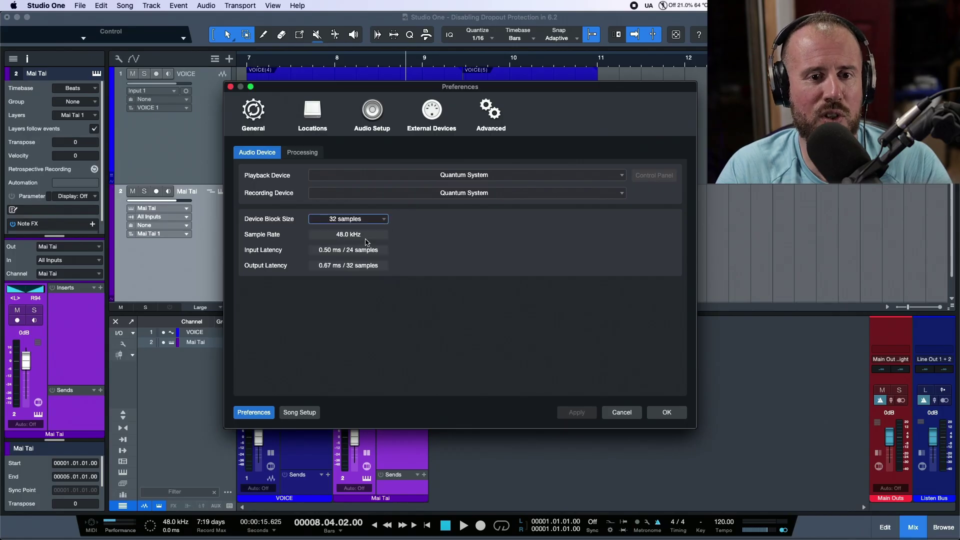
left_click(315, 153)
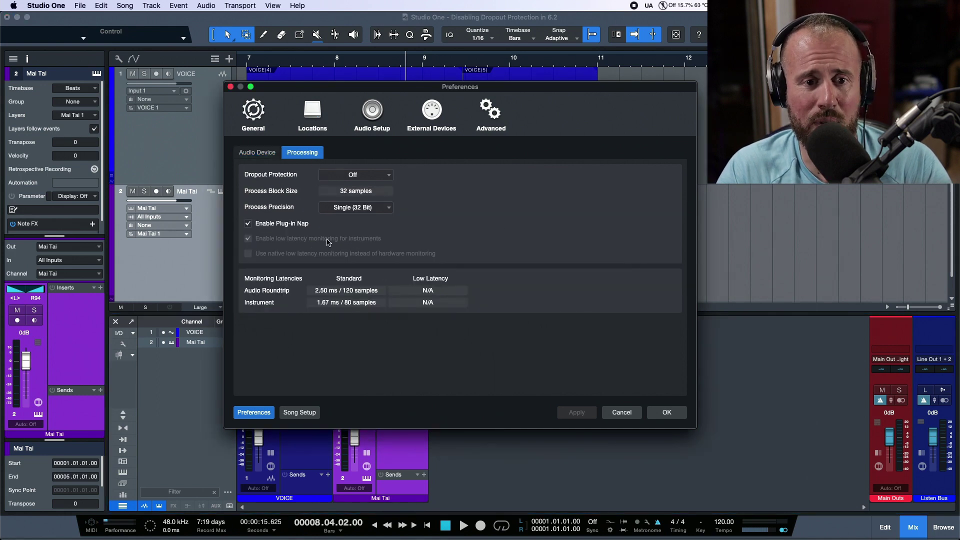
left_click_drag(400, 96, 368, 103)
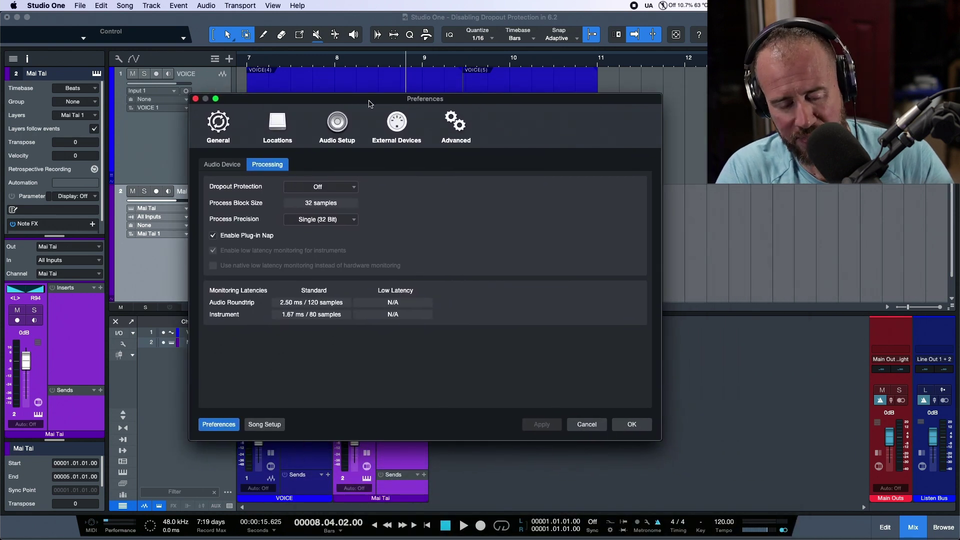
left_click(599, 425)
- Reopen the Performance Monitor, move it over the middle of the arrangement and review the Dropout Protection options without changing them
key("alt+p")
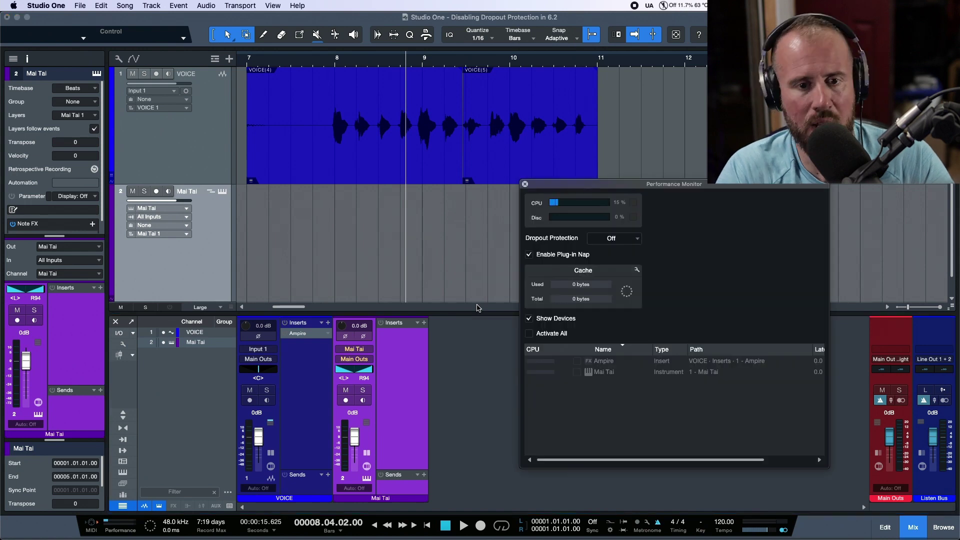
left_click_drag(736, 185, 552, 150)
left_click(451, 205)
left_click(510, 205)
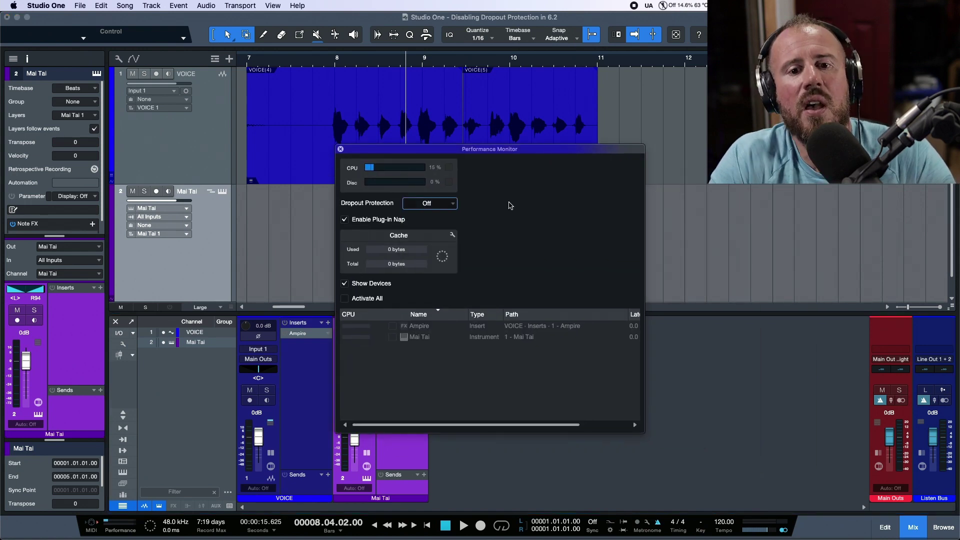